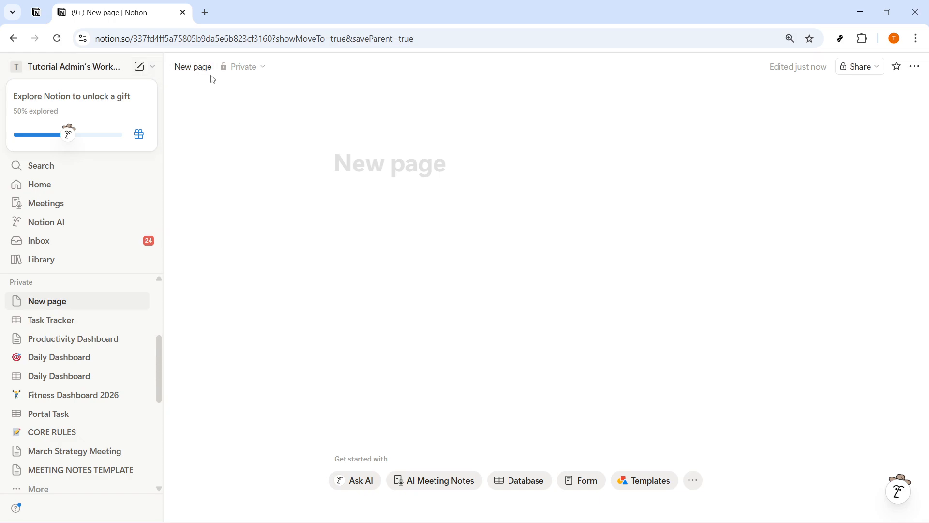
Enter 1 as a placeholder title for the new page and collapse the Private section of the page list.
text(1)
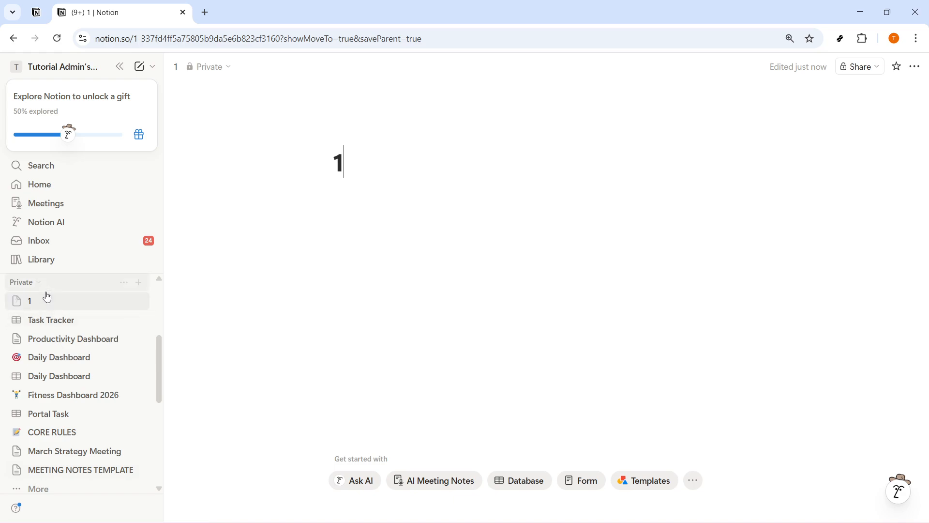
click(139, 282)
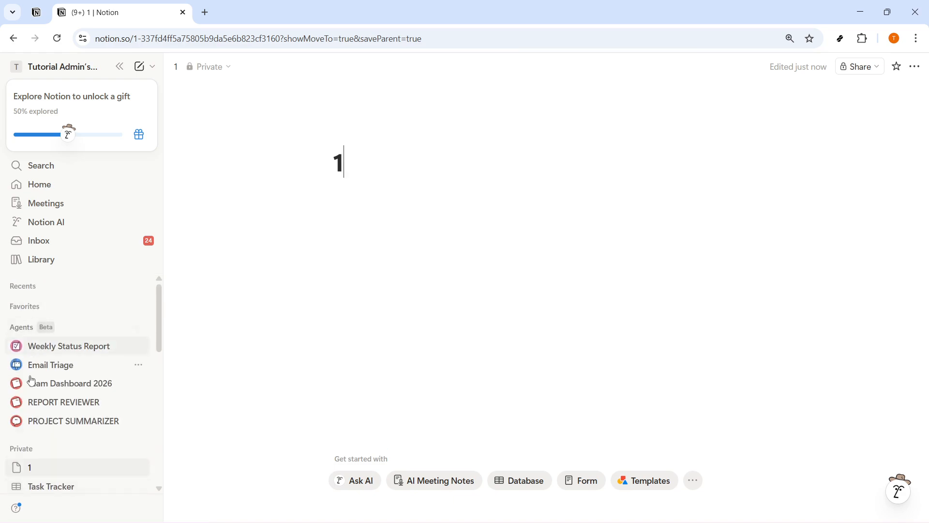
click(50, 449)
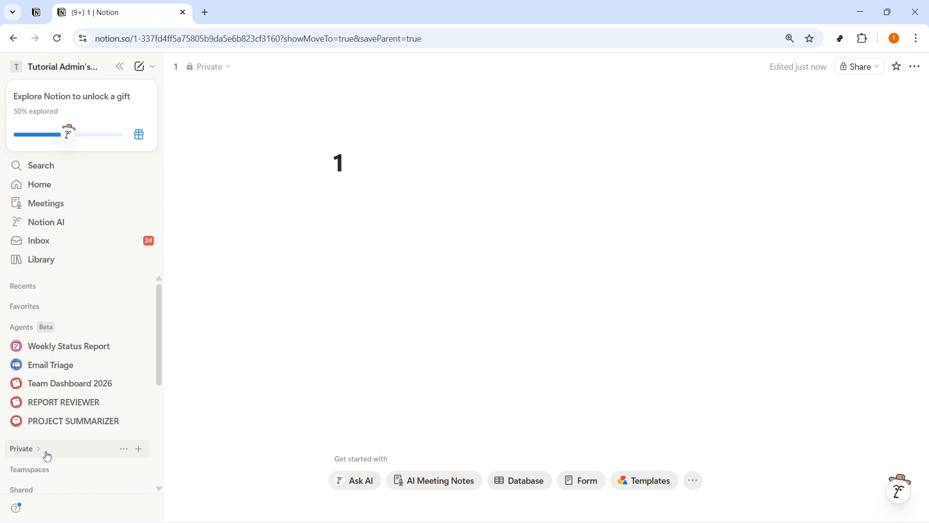
Replace the page title with "Company Wiki".
triple_click(380, 170)
text(Company Wiki)
key(Return)
drag(499, 164, 334, 166)
click(357, 219)
click(352, 199)
key(BackSpace)
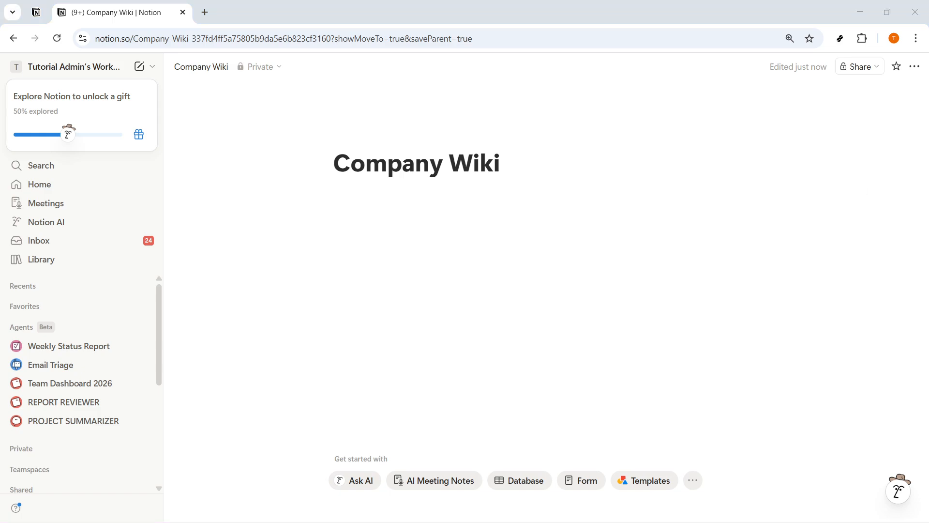
Add the spiral notepad emoji as the Company Wiki page's icon.
drag(502, 164, 345, 171)
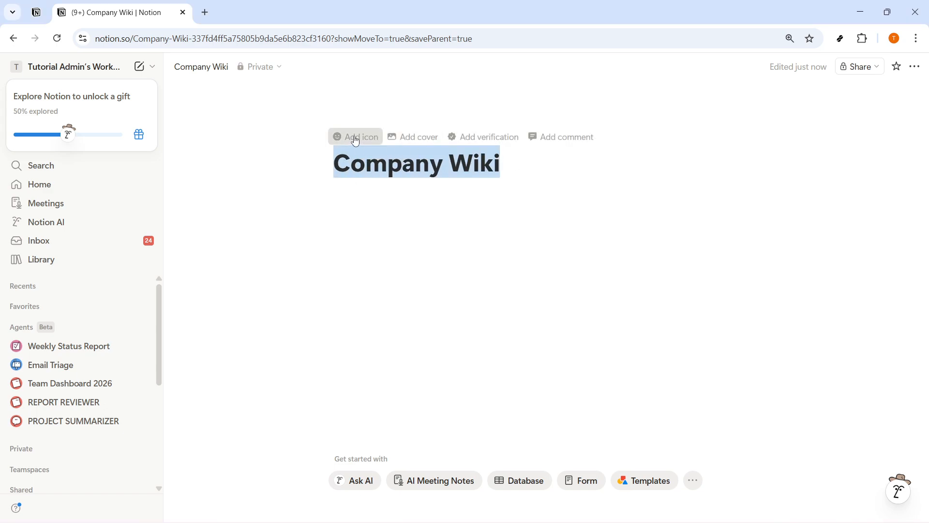
click(353, 137)
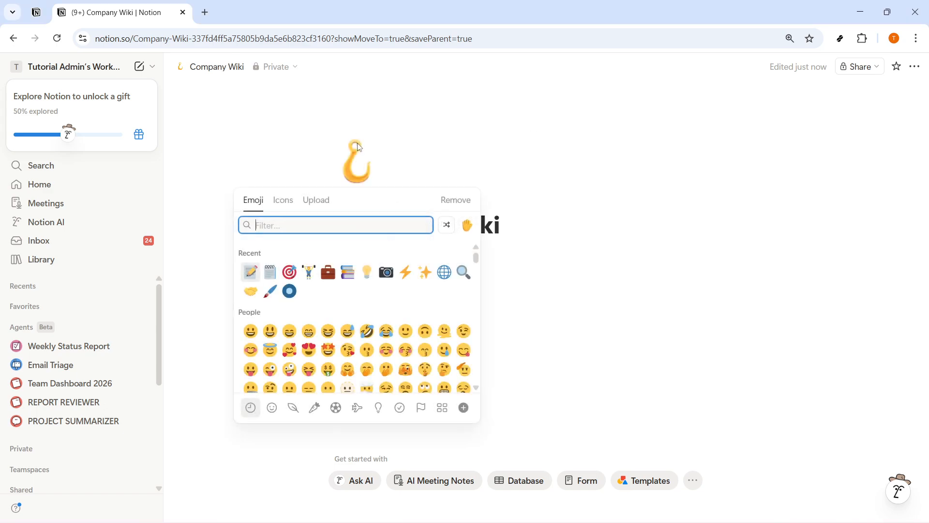
click(270, 274)
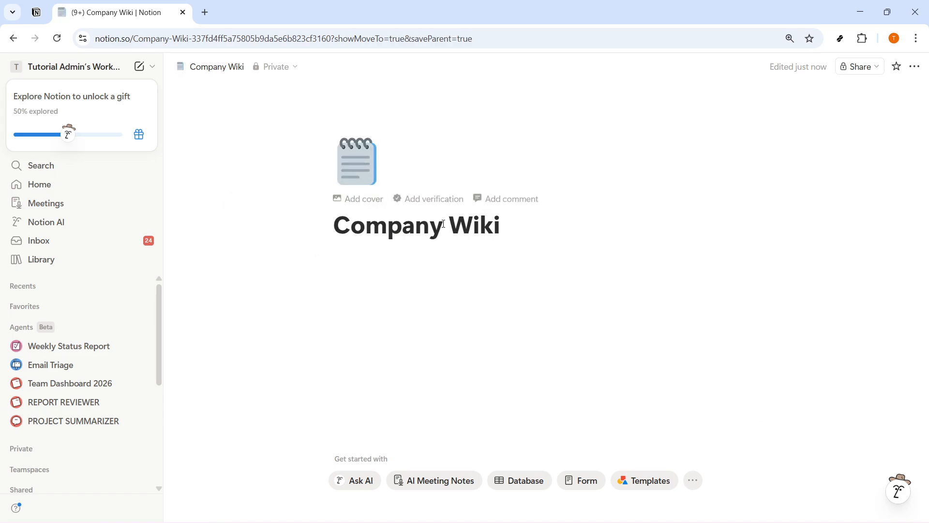
drag(500, 222, 309, 224)
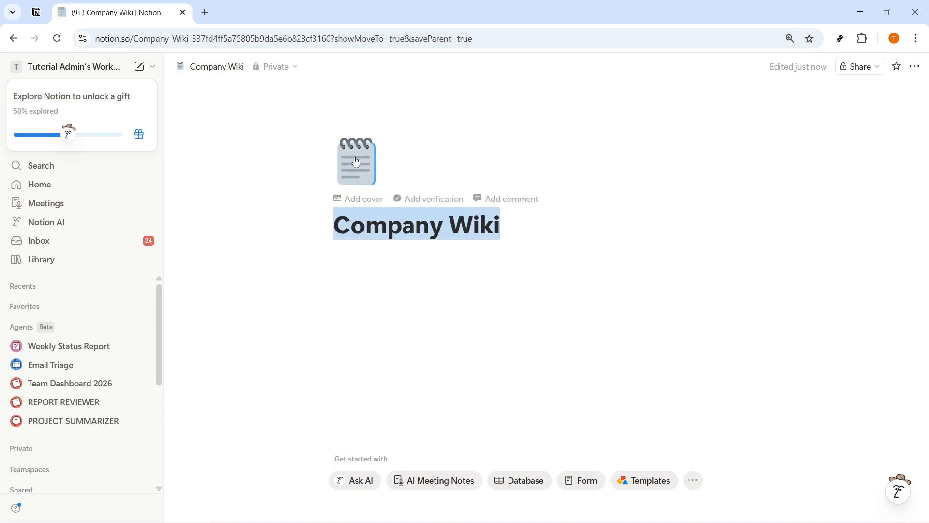
Add a cover to the Company Wiki page, look through the image sources and open the Unsplash image choices.
click(358, 199)
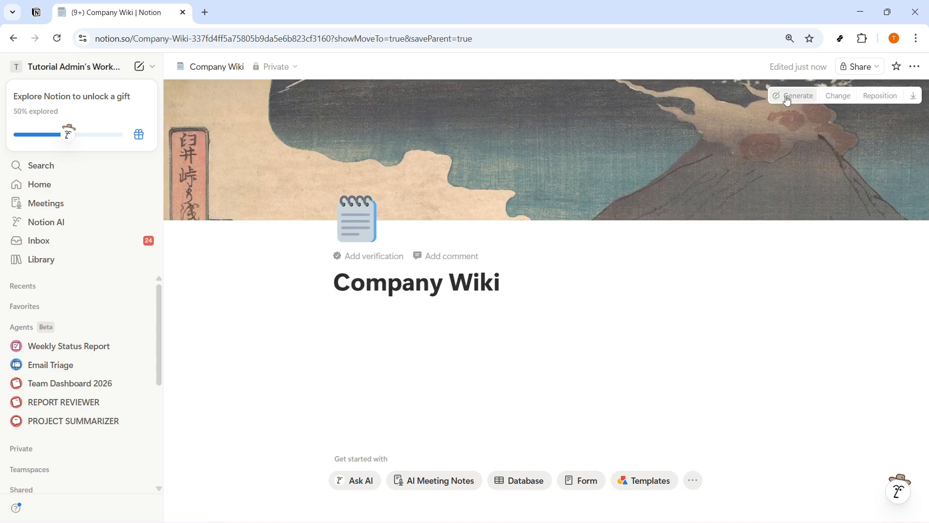
click(843, 101)
click(664, 124)
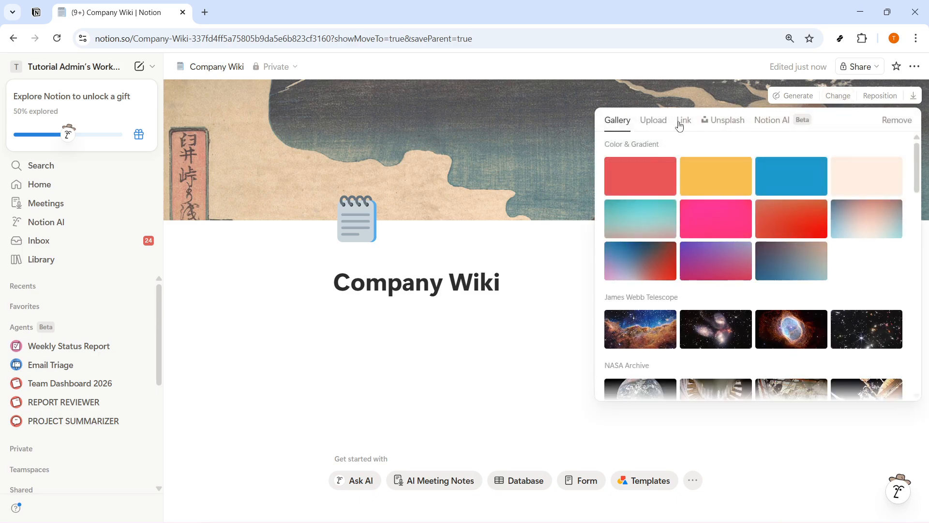
click(679, 125)
click(725, 121)
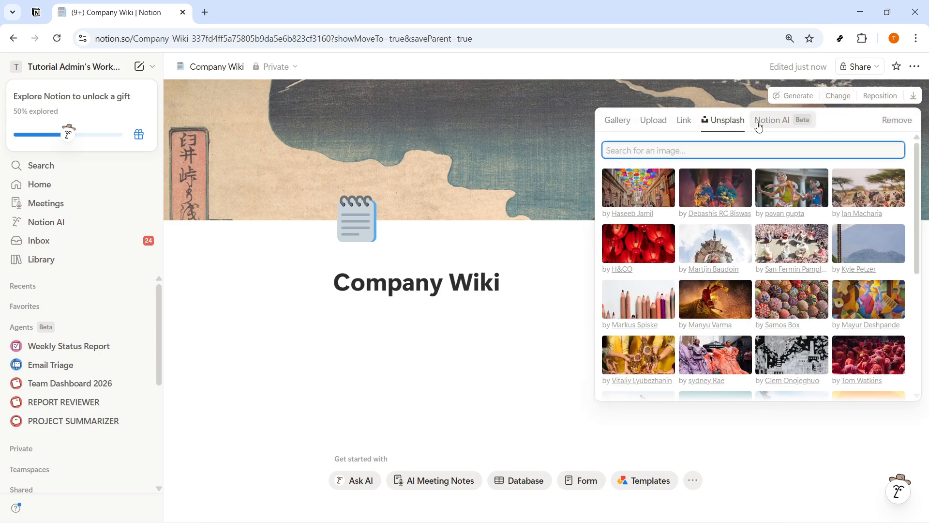
click(767, 123)
click(724, 125)
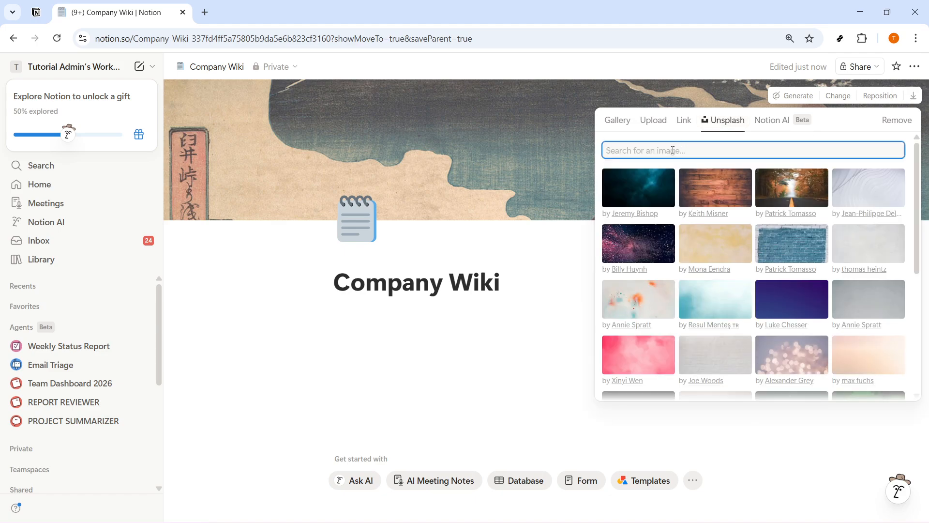
Search Unsplash for COMPANY and set the black-and-white photo of a person working at laptops as the cover.
text(CVOM)
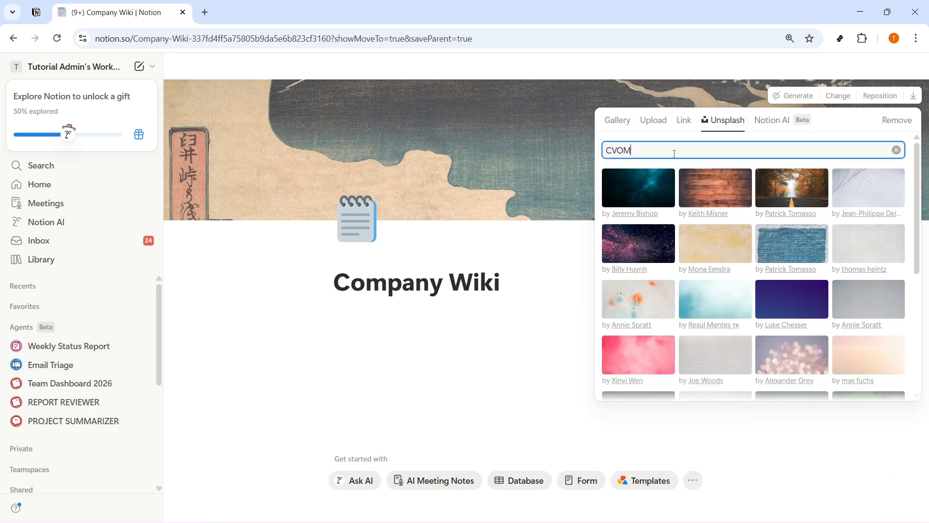
key(BackSpace)
key(BackSpace)
key(BackSpace)
text(OMAP)
key(BackSpace)
key(BackSpace)
text(PANY)
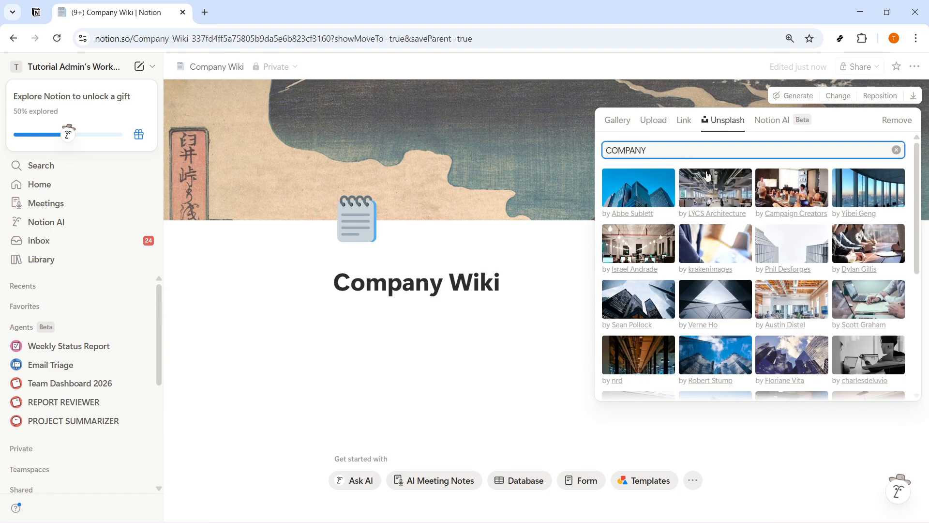
click(877, 347)
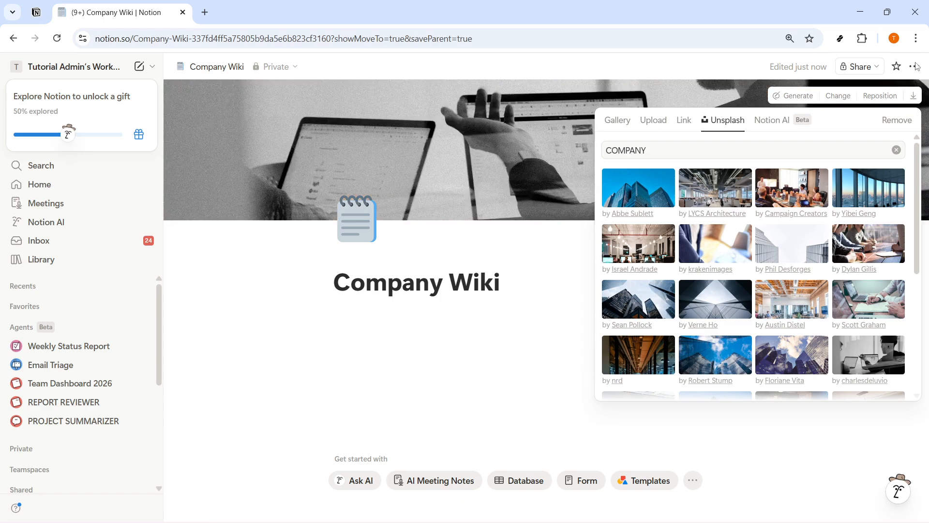
click(915, 66)
Turn the Company Wiki page into a wiki and look at its available views.
click(915, 66)
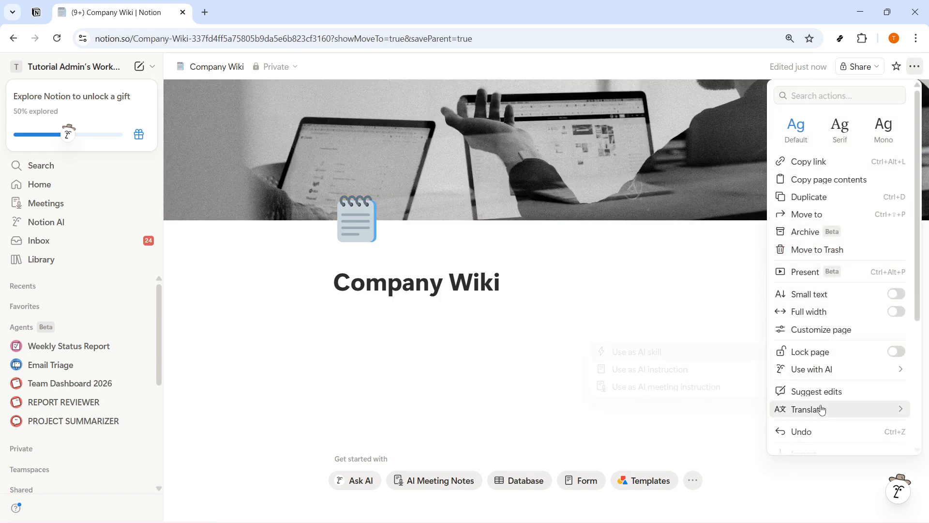
scroll(819, 406, down, 4)
click(839, 296)
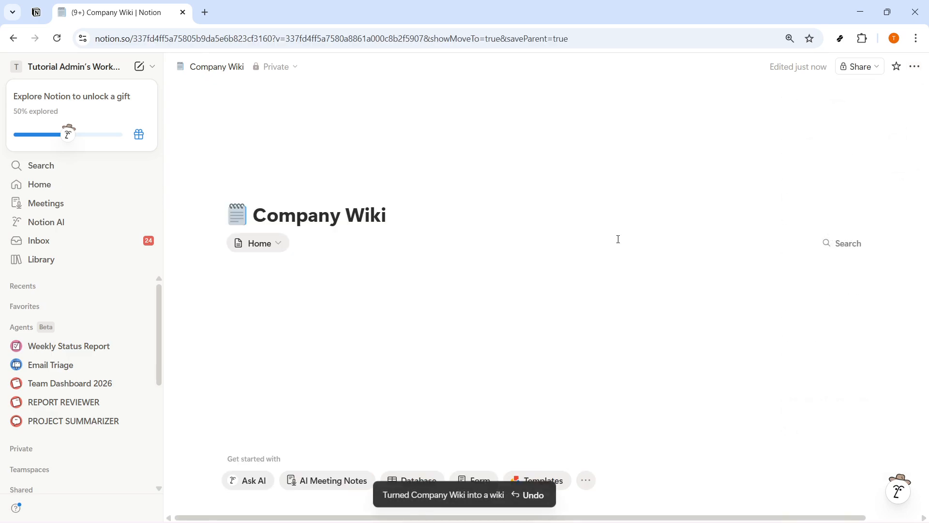
click(284, 244)
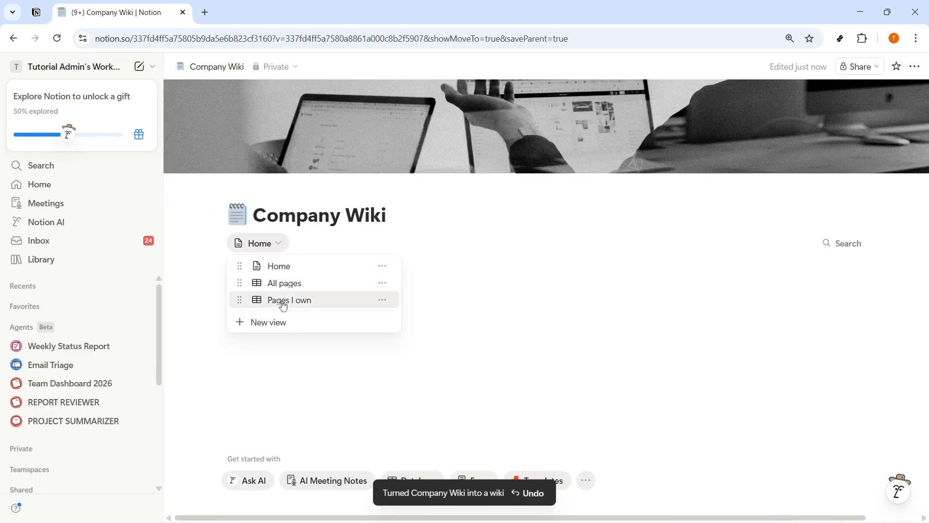
click(284, 247)
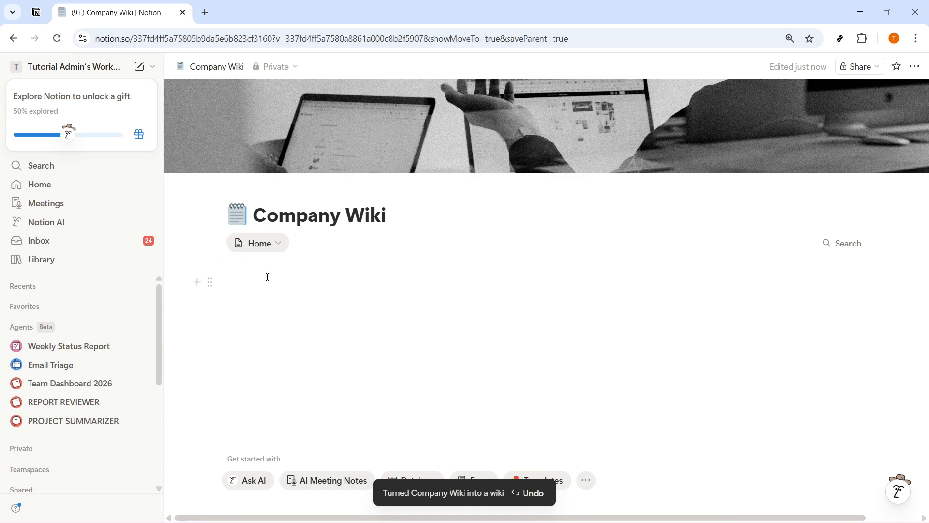
Add a Heading 2 block reading "COMPANY POLICIES" on the wiki's Home view.
click(266, 276)
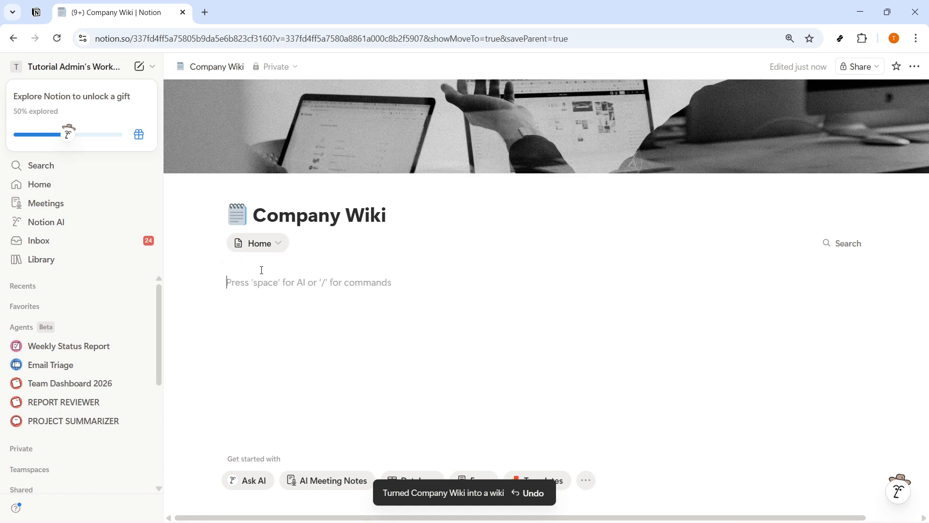
text(/)
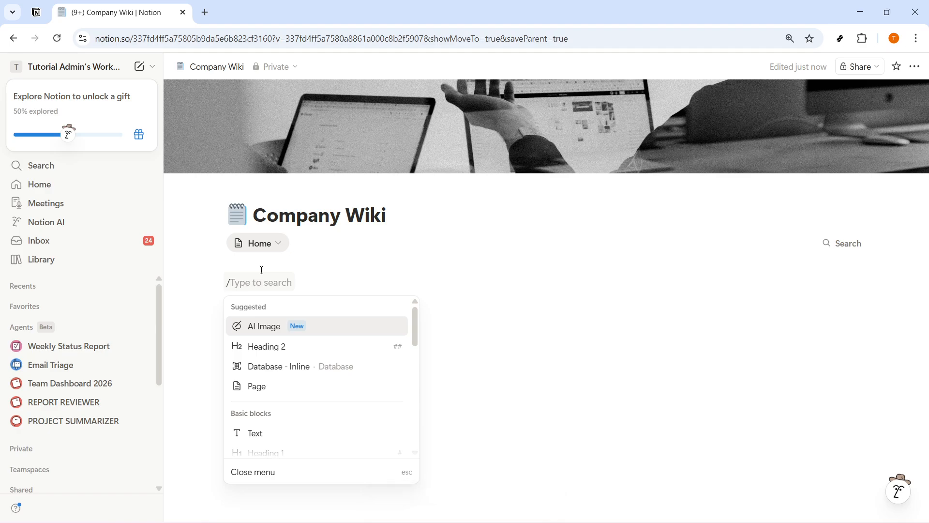
text(H2)
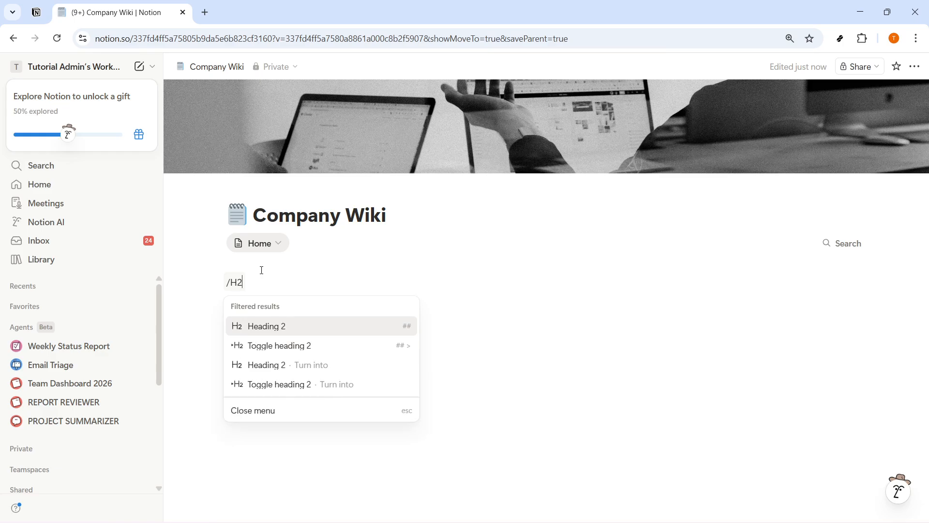
click(270, 326)
text(COMPAN)
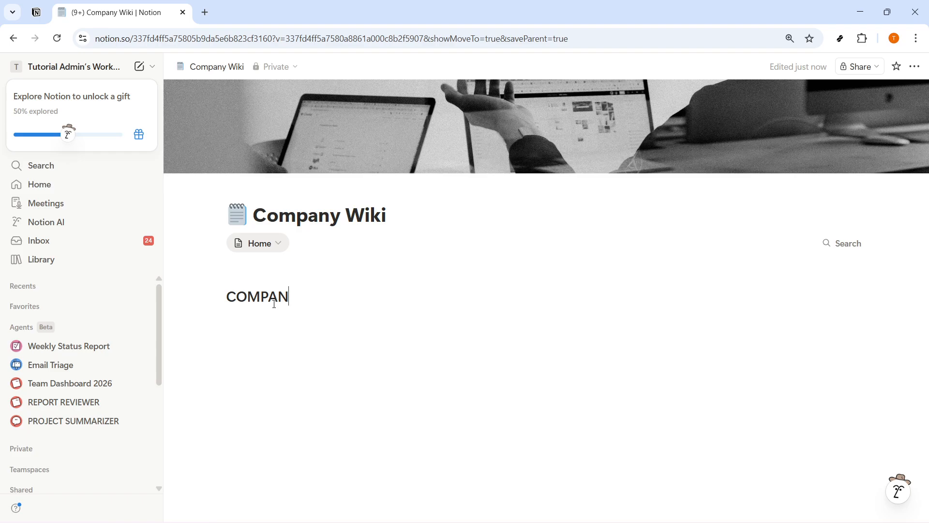
text(Y POLICIES)
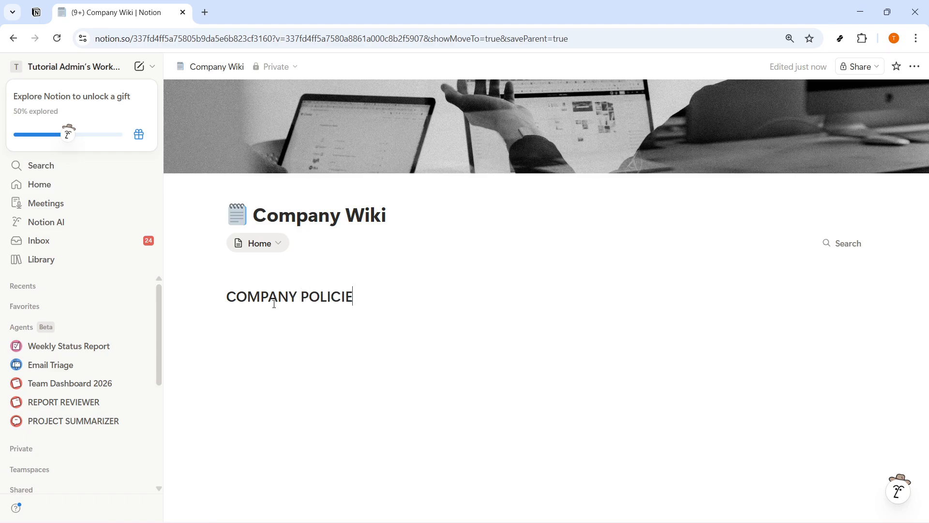
triple_click(373, 298)
click(376, 297)
Insert a divider below the COMPANY POLICIES heading.
key(Return)
text(/DIVIDE)
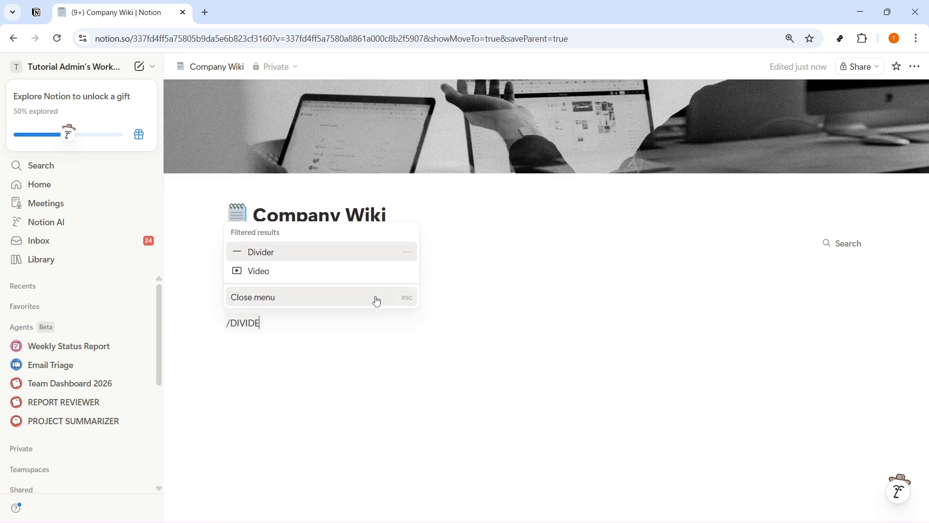
text(R)
click(248, 271)
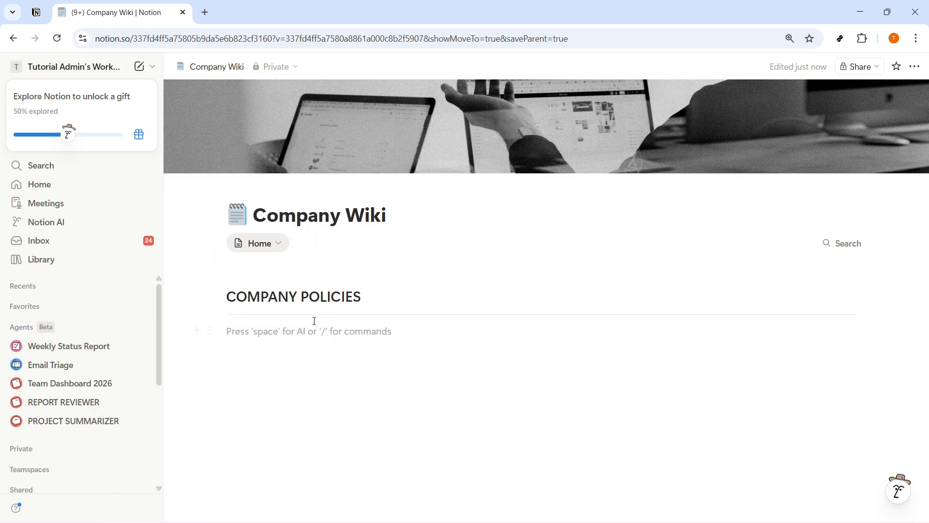
key(alt+Tab)
Create a subpage titled "Vacation Policy" under the COMPANY POLICIES divider.
click(292, 332)
text(/PAGE)
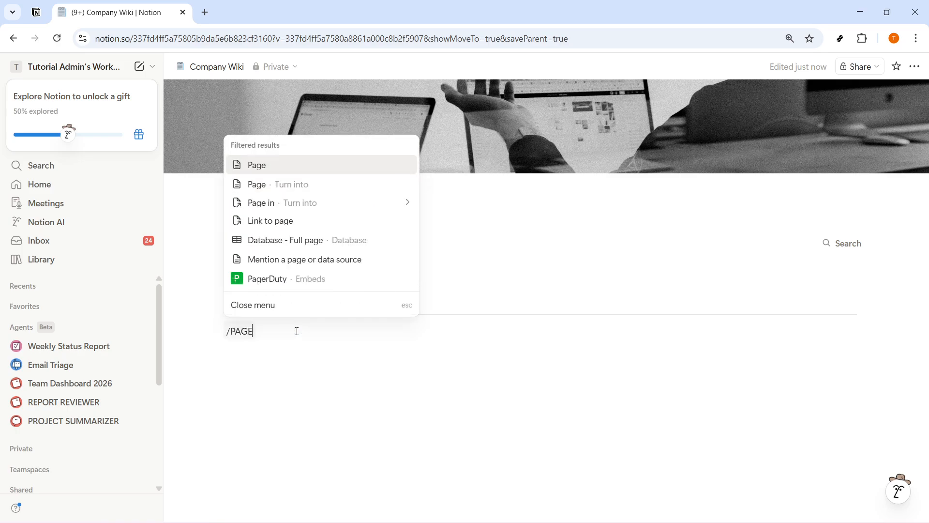
click(278, 164)
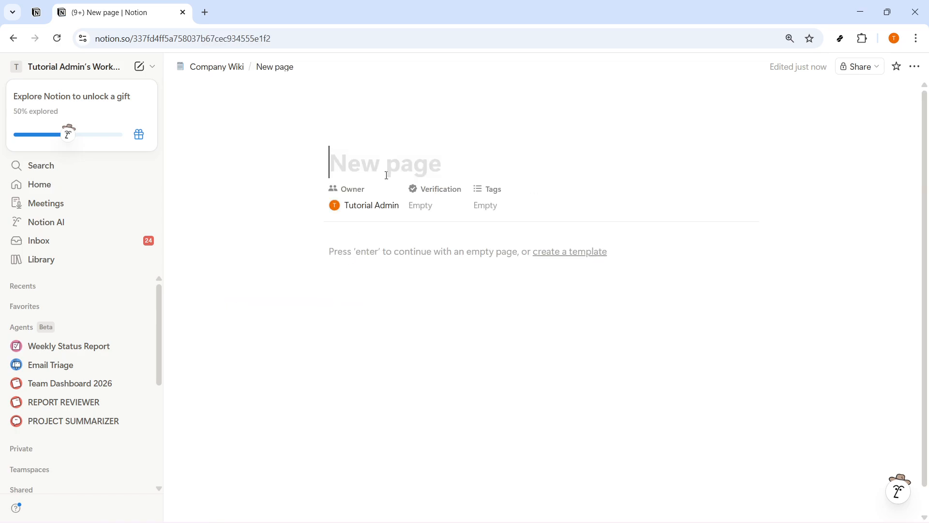
text(Vacation Policy)
key(Return)
drag(510, 180, 361, 173)
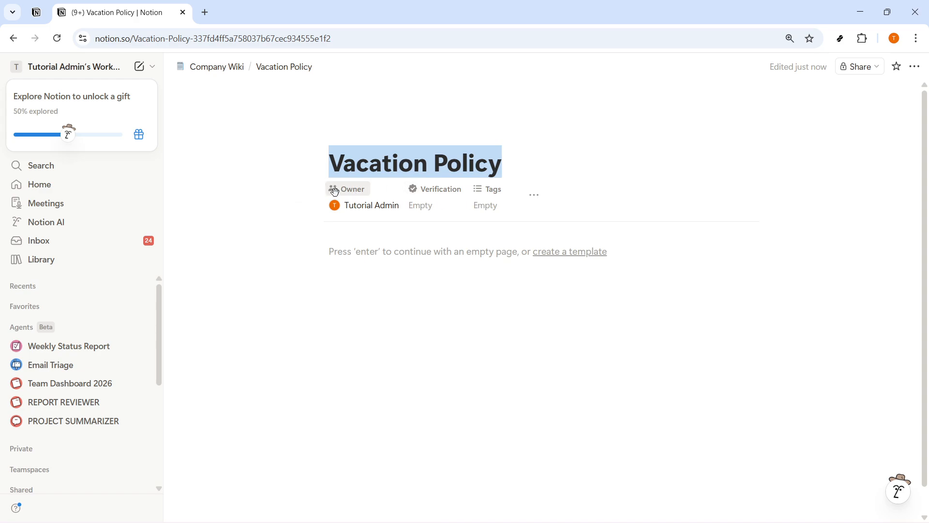
Look at the Vacation Policy page's owner options and add a new tag named Policies to the page.
click(353, 190)
click(376, 207)
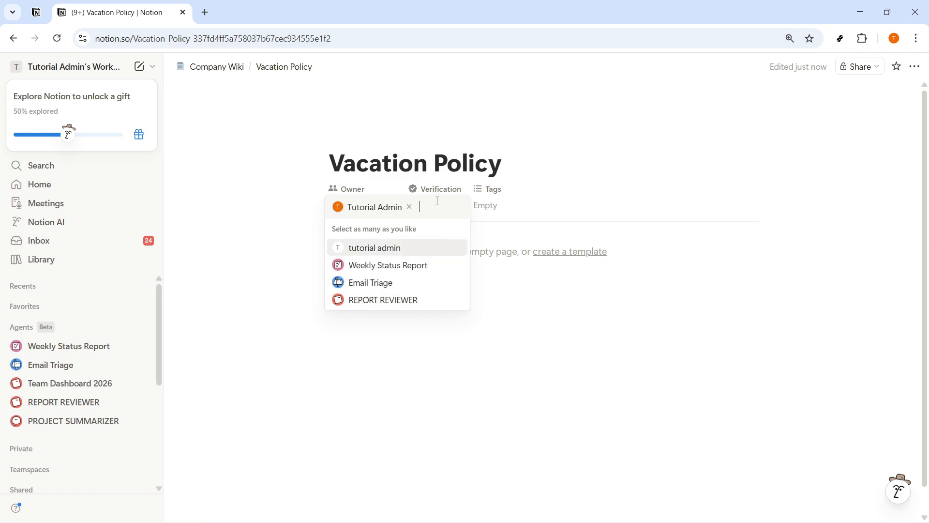
click(498, 189)
click(497, 191)
click(506, 196)
click(505, 205)
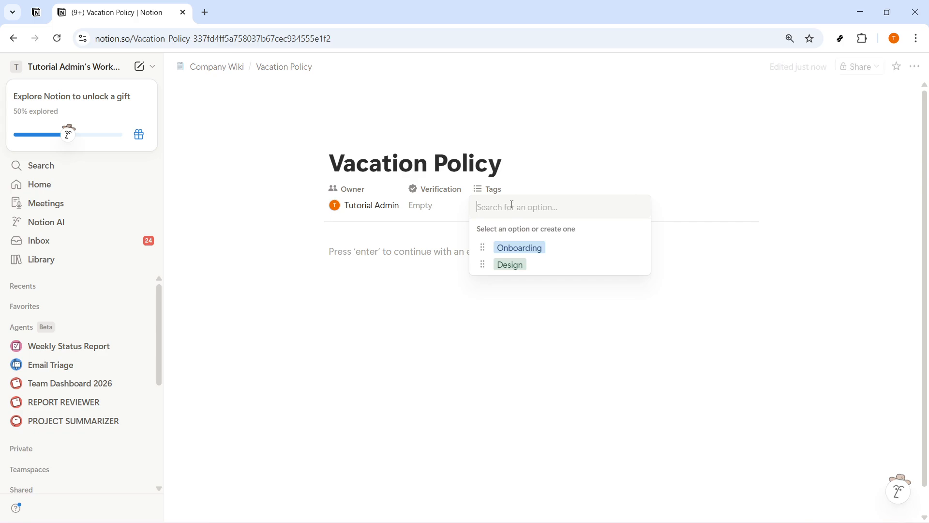
text(pOL)
key(BackSpace)
key(BackSpace)
key(BackSpace)
text(Policie)
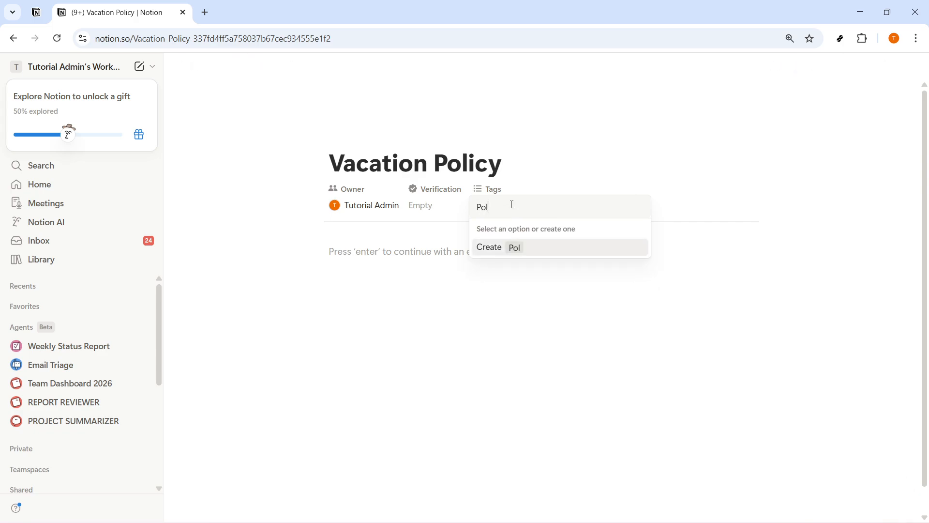
key(Return)
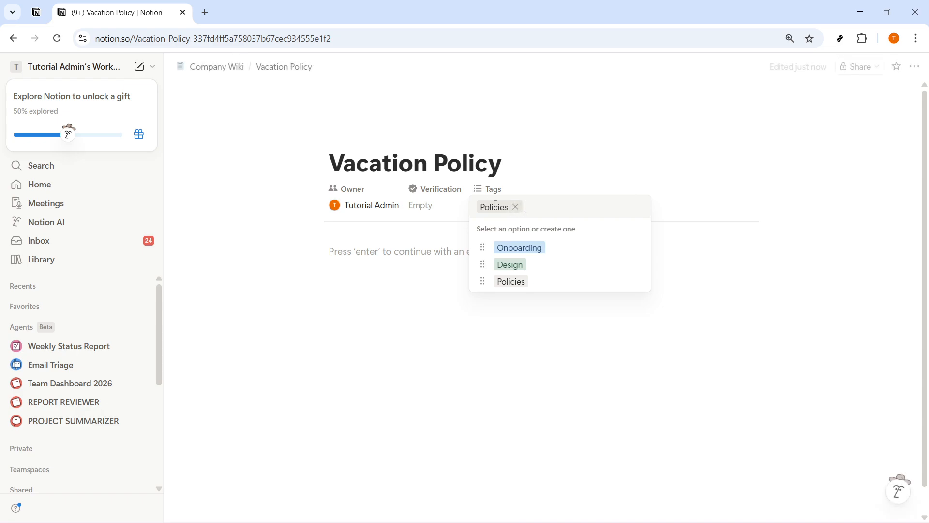
Set the Vacation Policy page's verification to verified until July 2, 2026.
click(436, 189)
click(436, 188)
click(461, 139)
click(490, 138)
click(480, 175)
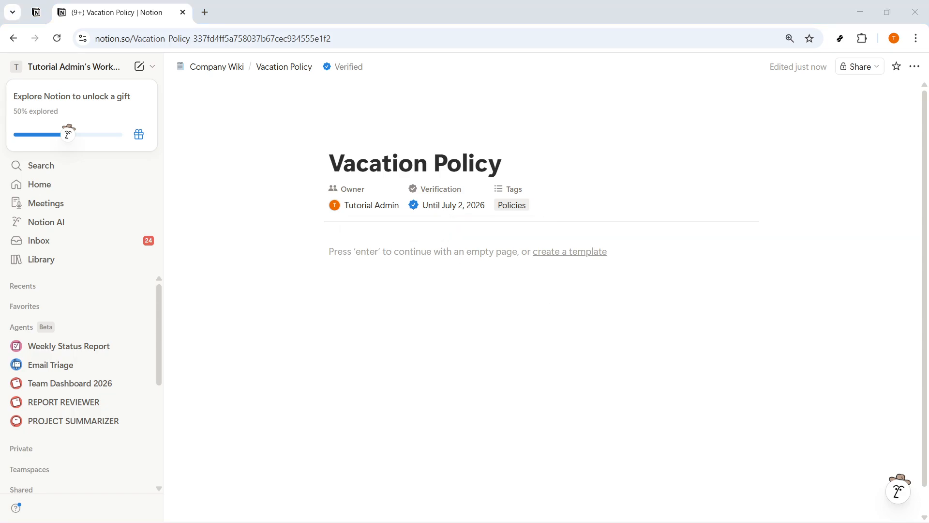
Insert a vertical bar chart into the body of the Vacation Policy page without linking a data source.
click(403, 294)
text(/chart)
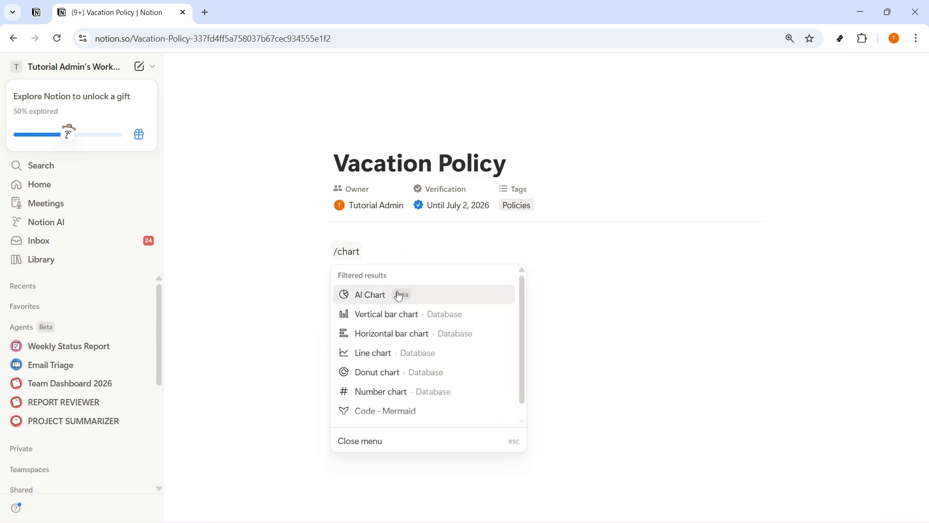
click(399, 320)
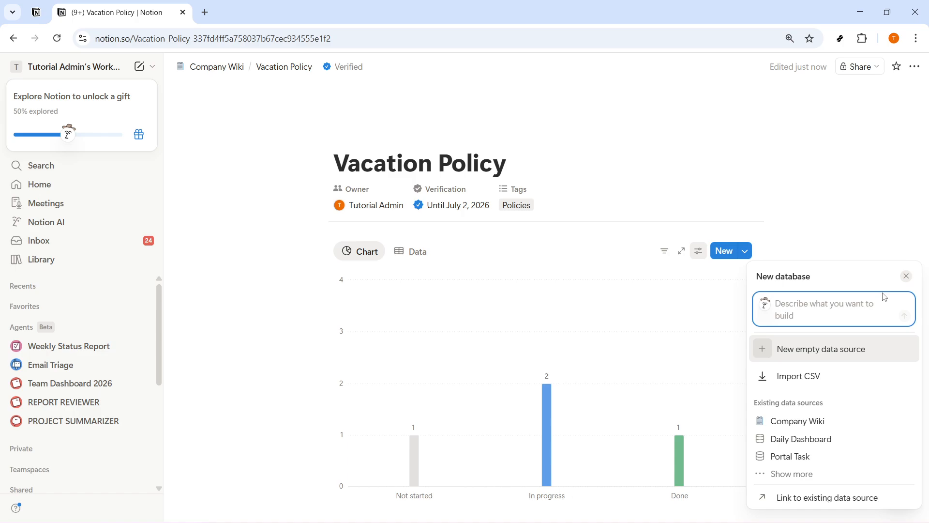
click(907, 276)
Write "All employees receive 15 days of paid time off per year." in bold below the chart.
scroll(484, 411, down, 3)
text(All employees receive 15 days of paid time off per year.)
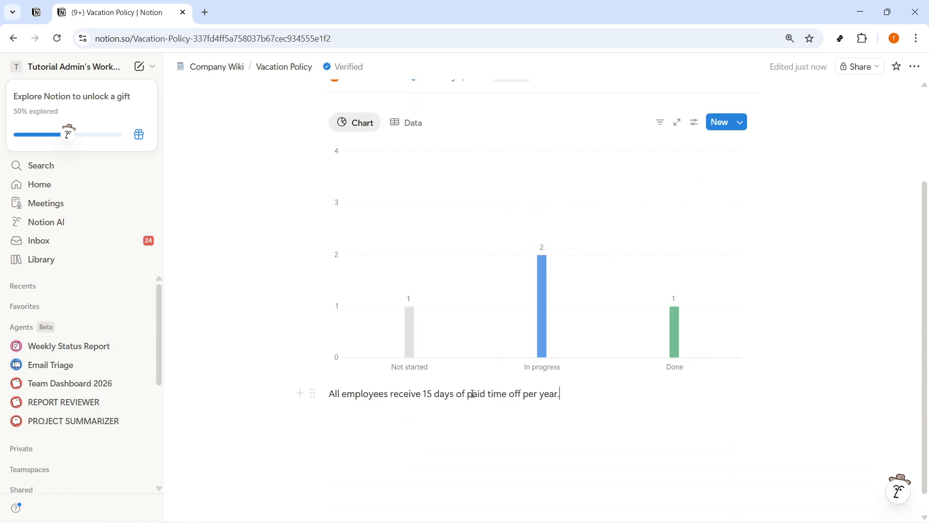
drag(580, 394, 327, 394)
key(ctrl+b)
key(Right)
key(Return)
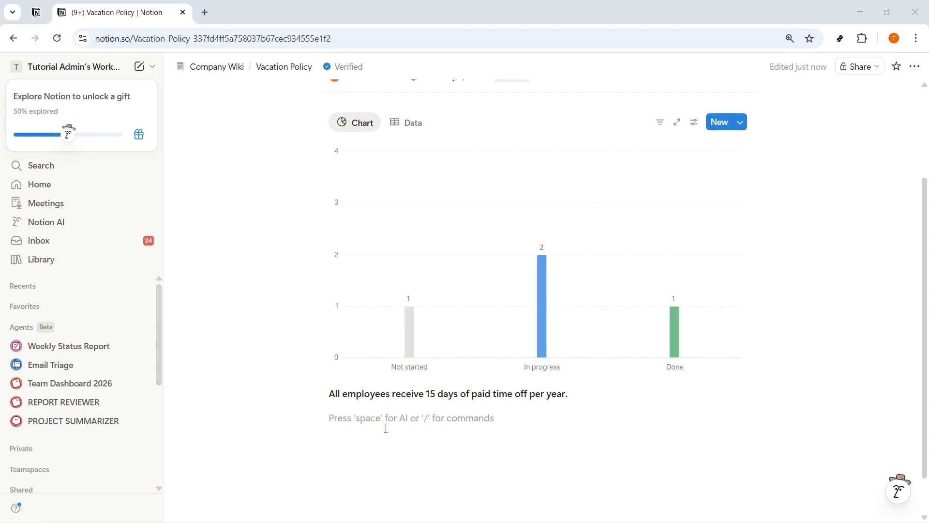
drag(592, 407, 328, 394)
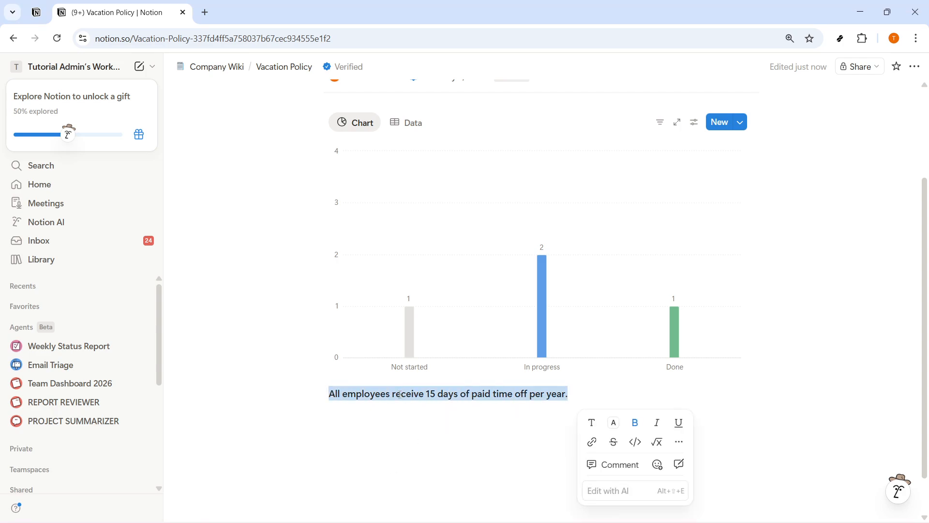
scroll(426, 301, up, 3)
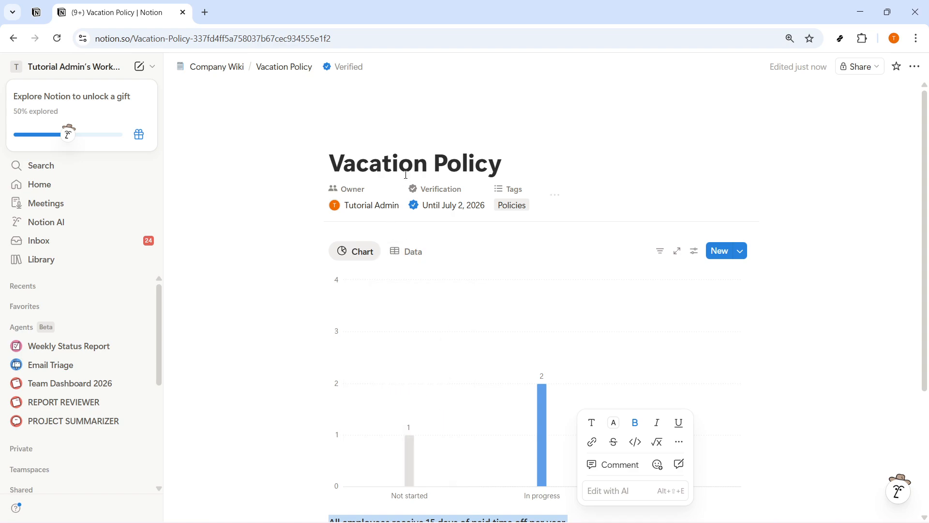
On the Company Wiki home page, add a Heading 2 "STANDARD OPERATING PROCEDURES" with a divider beneath the Vacation Policy link.
mouse_move(451, 213)
click(209, 70)
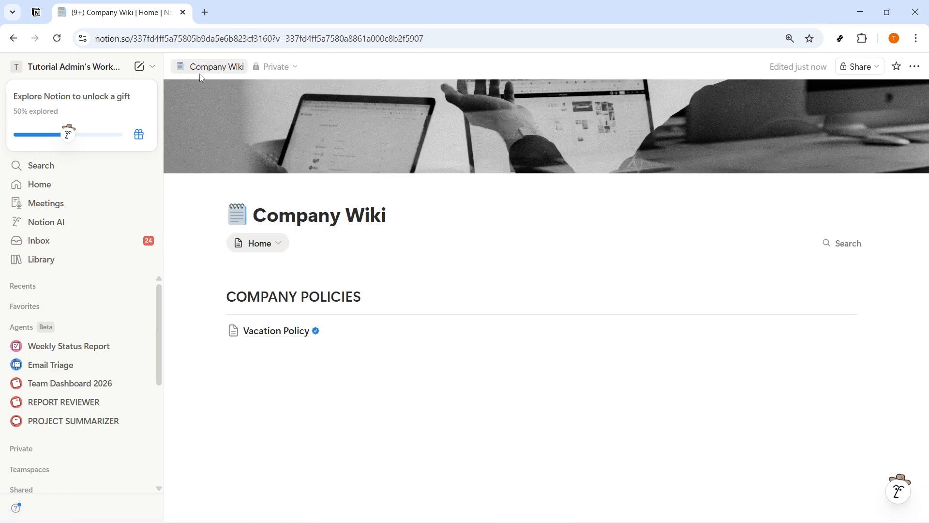
click(275, 376)
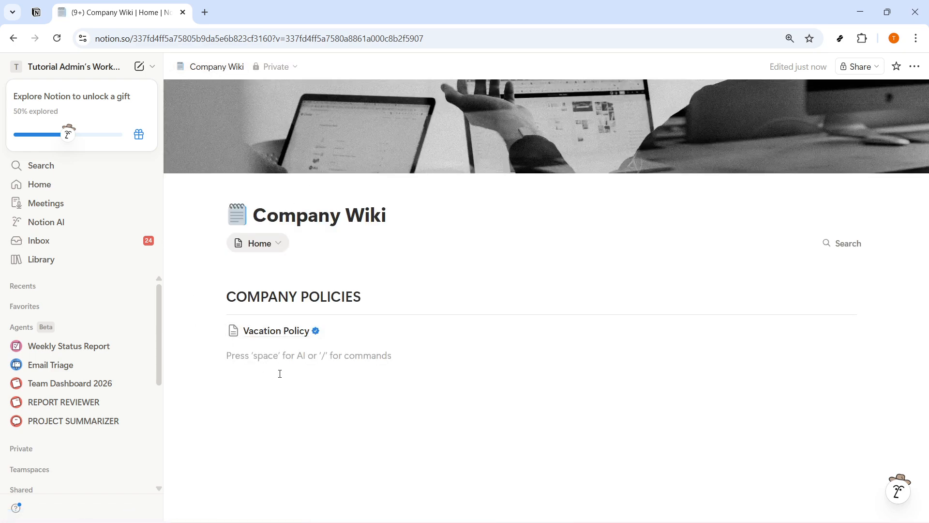
text(/h2)
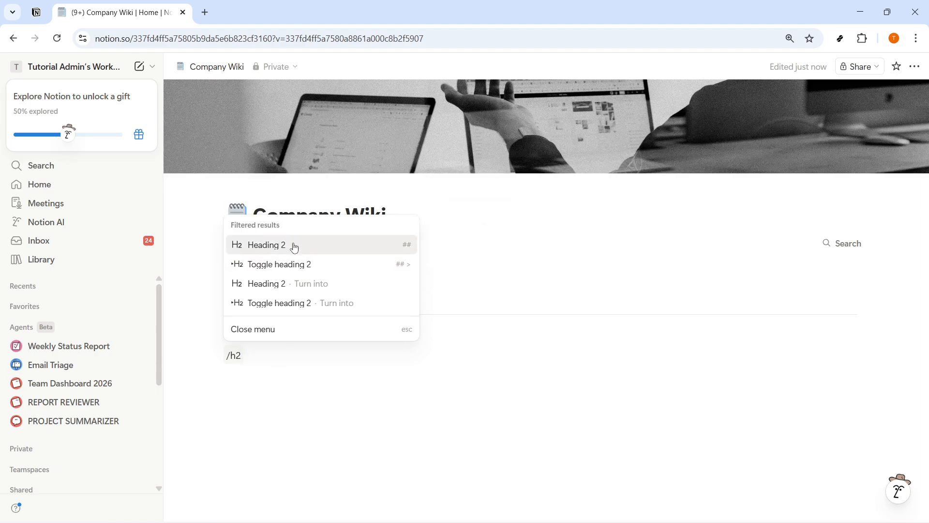
click(294, 246)
text(STANDARD )
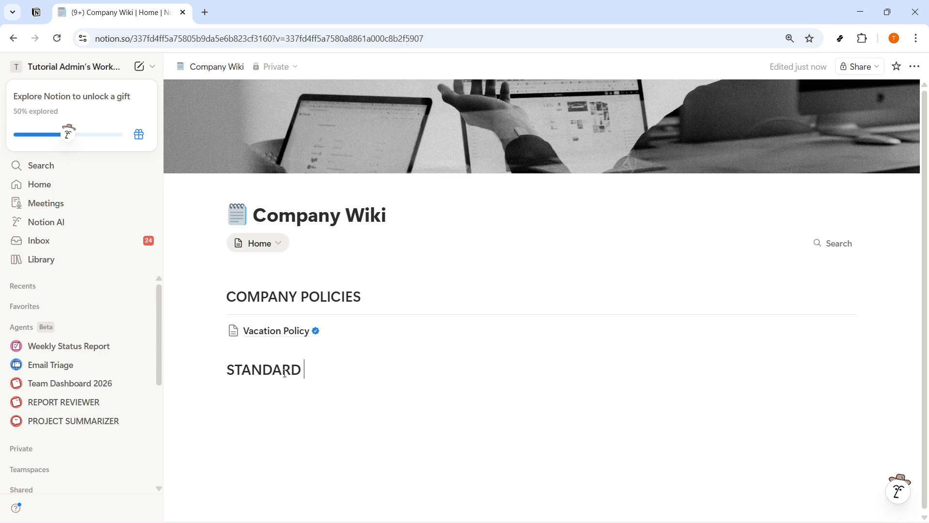
text(OPERATING )
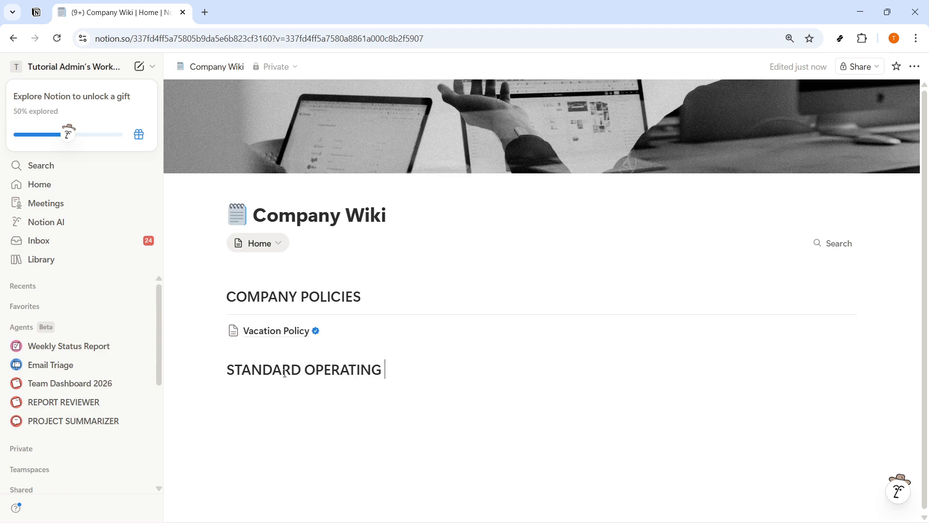
text(PROCEDURES)
key(Return)
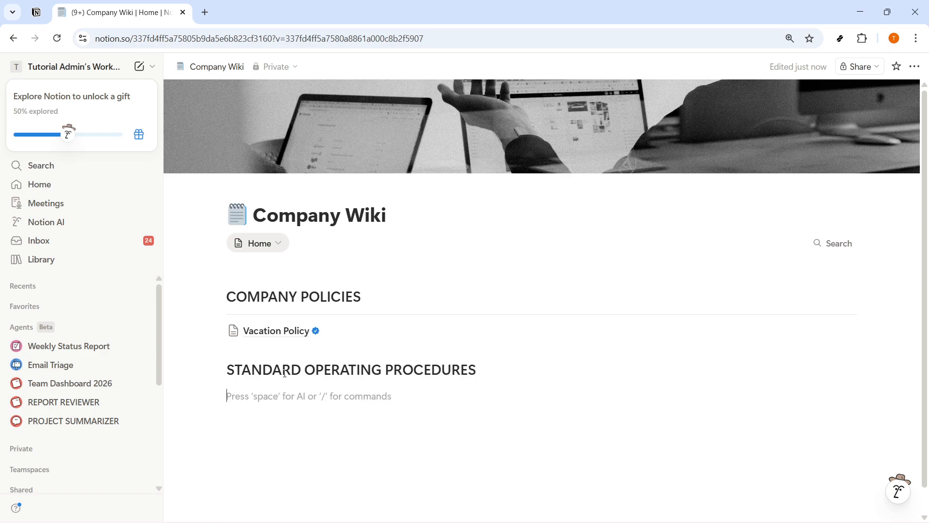
text(/divider)
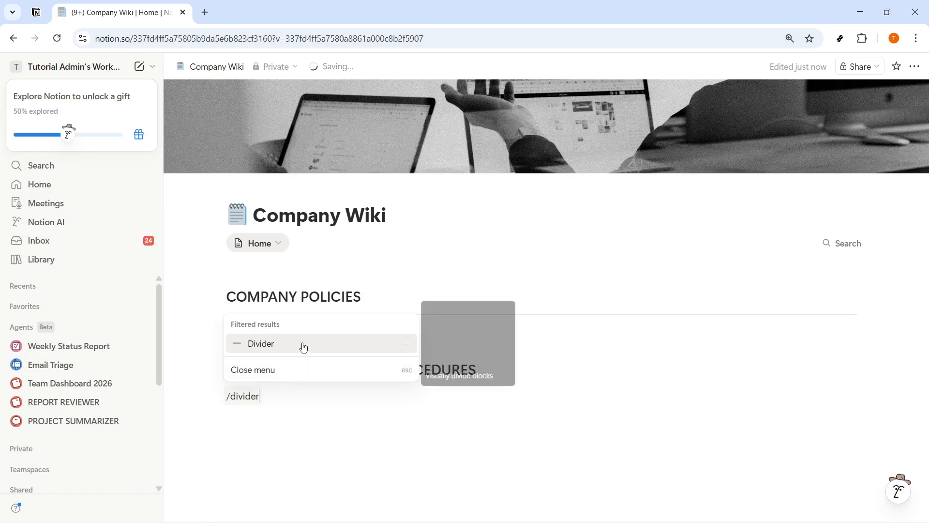
click(300, 347)
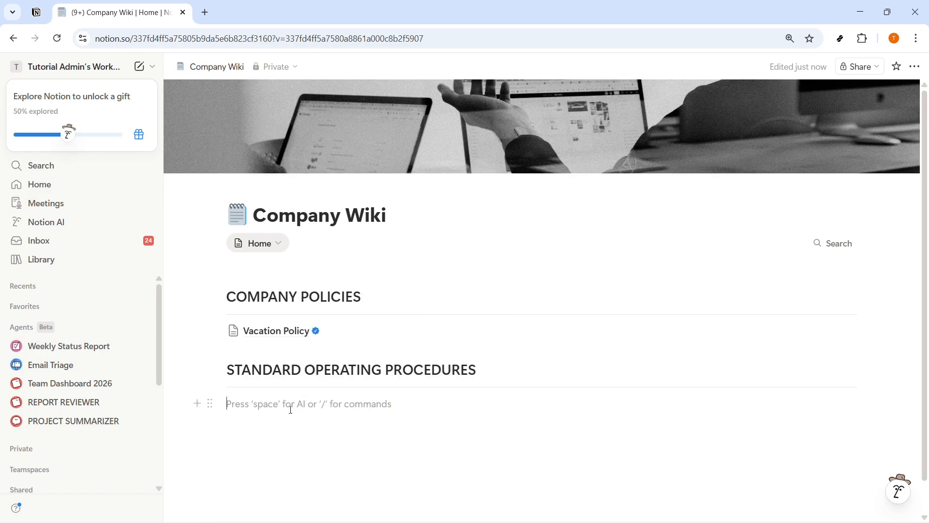
Create a subpage titled "Client Onboarding Checklist" under the STANDARD OPERATING PROCEDURES divider.
text(/)
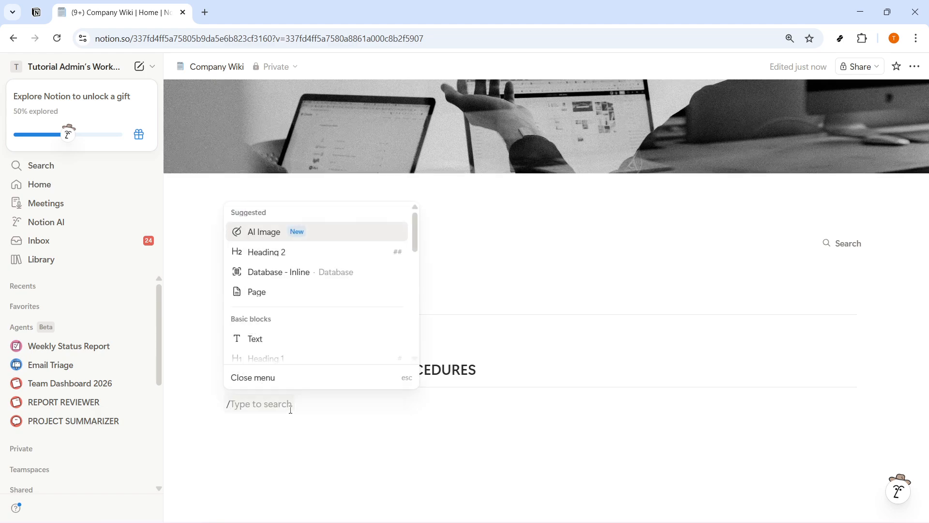
text(page)
click(297, 252)
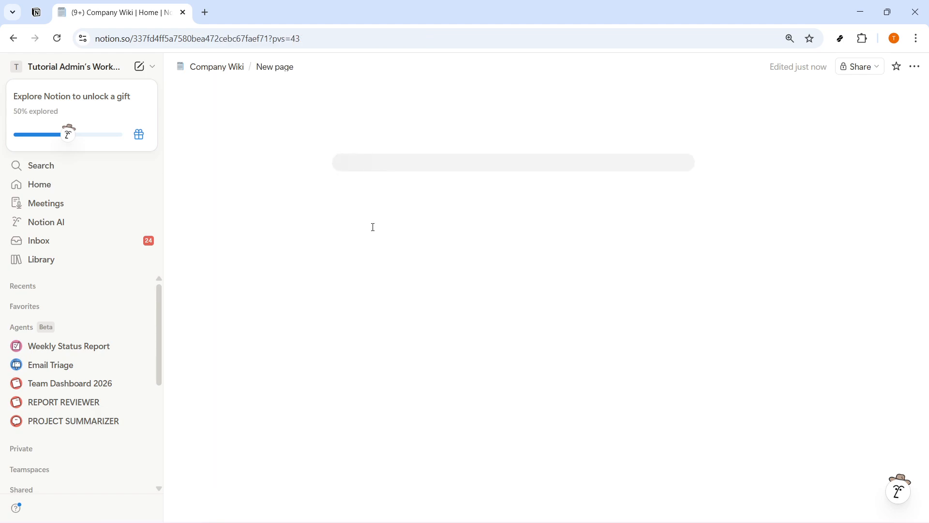
text(Clientr)
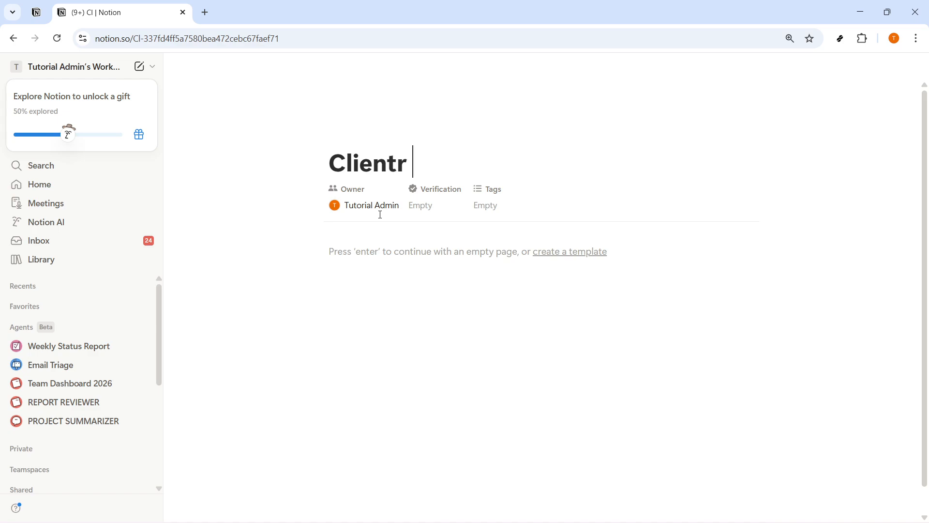
key(BackSpace)
text(Onbo)
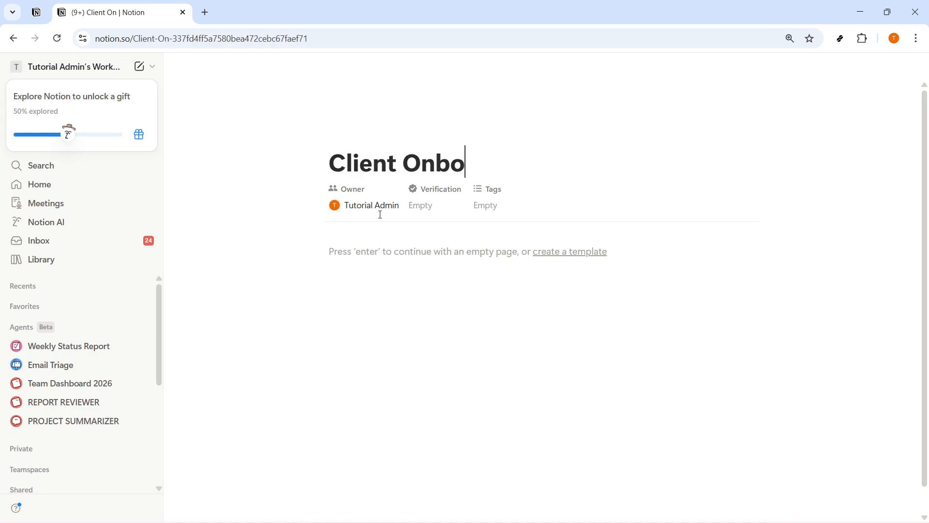
text(arding Che)
key(BackSpace)
text(hecklist)
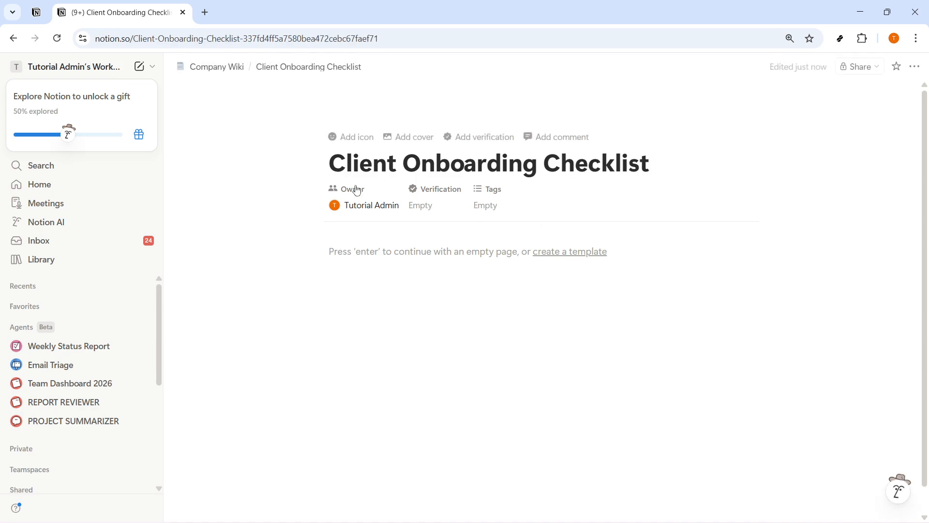
Tag the Client Onboarding Checklist page with Policies only.
click(383, 208)
click(441, 191)
click(496, 194)
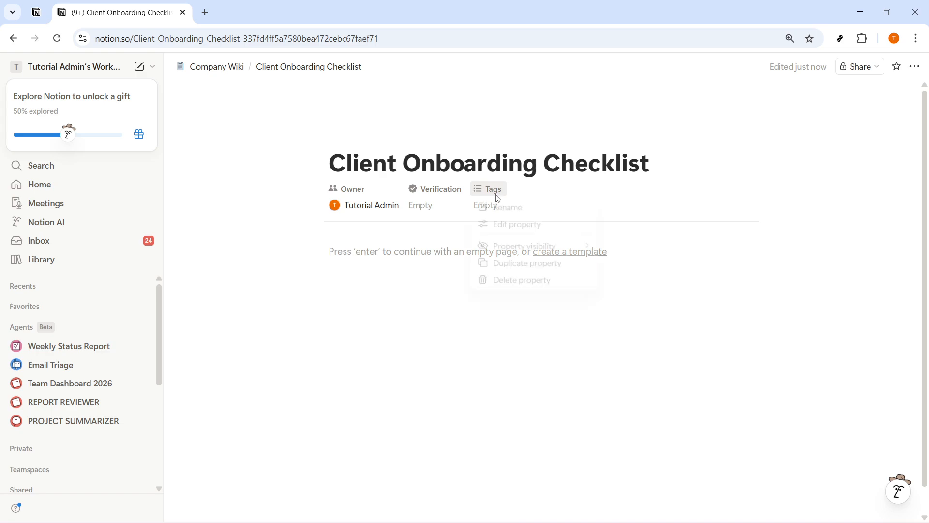
click(492, 186)
click(496, 212)
click(506, 245)
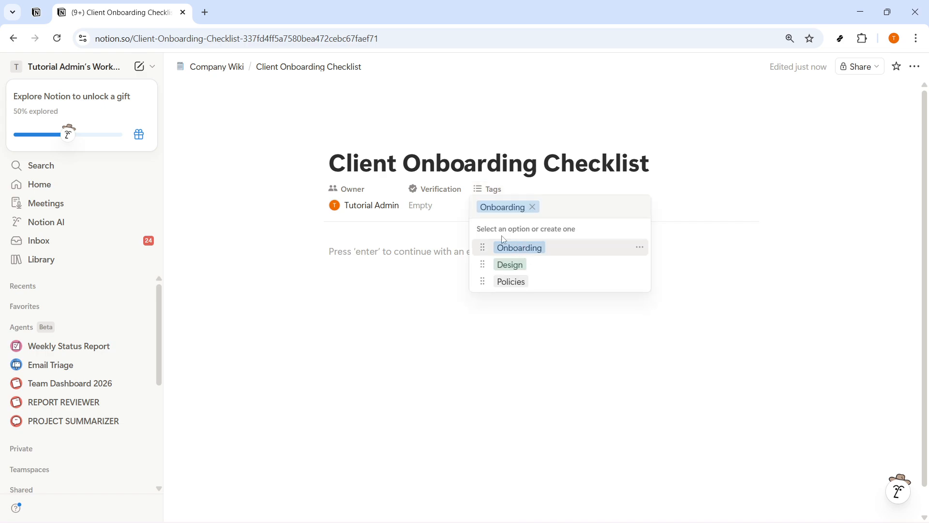
click(511, 281)
click(532, 207)
Verify the Client Onboarding Checklist page for 90 days.
click(443, 193)
click(444, 192)
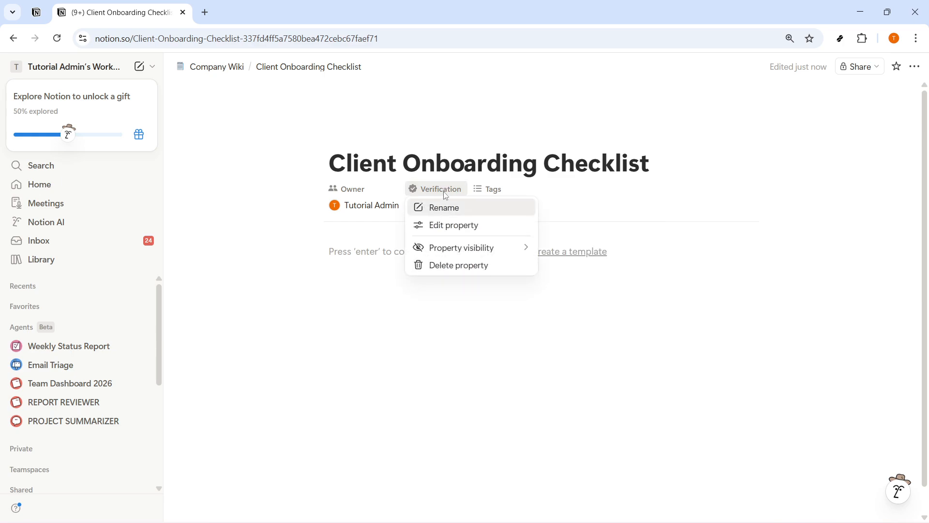
click(444, 192)
click(471, 139)
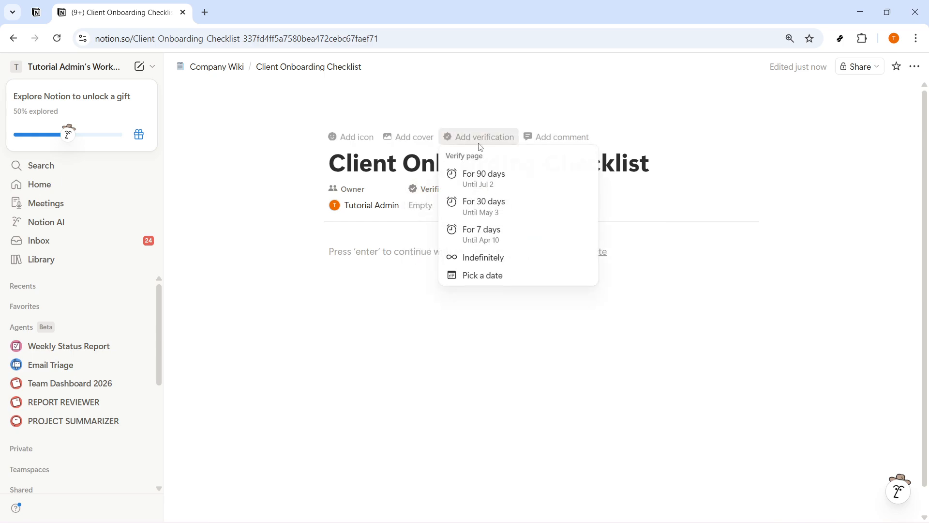
click(484, 177)
Write a numbered list in the page body with the items "Sample", "Sample step" and "Sending welcome message".
click(408, 249)
text(1. )
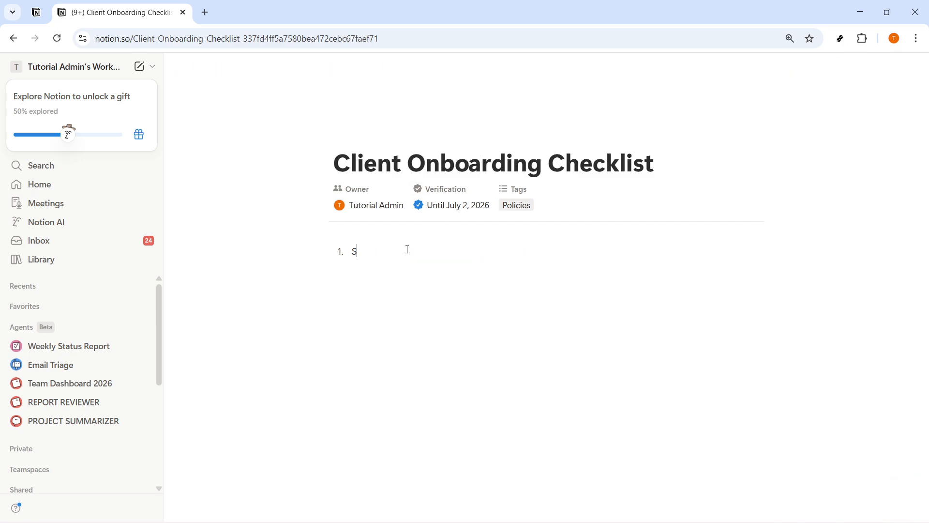
text(Sample)
key(Return)
key(Return)
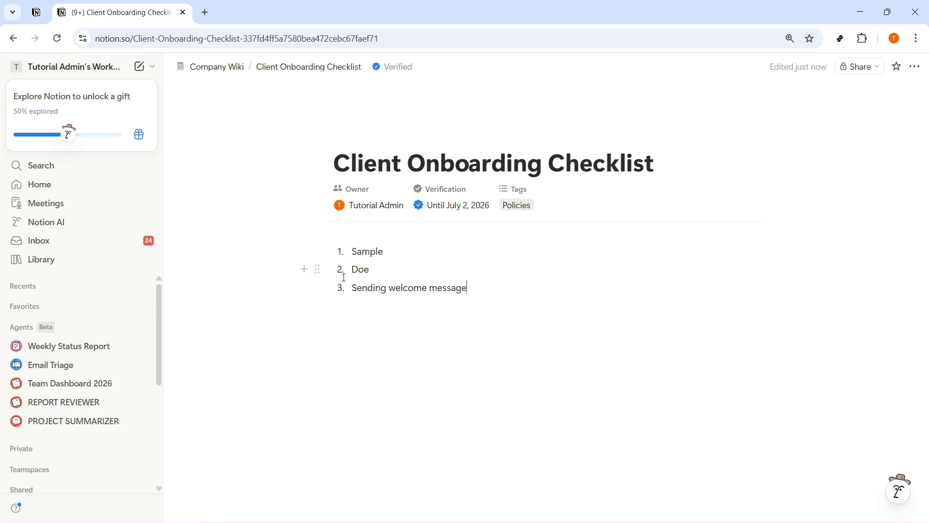
drag(395, 270, 353, 269)
text(Sa)
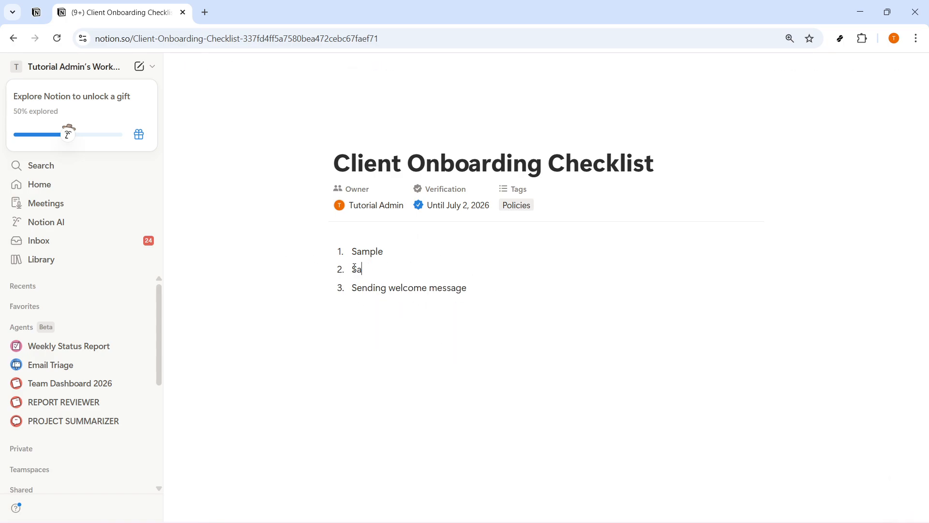
text(mple step)
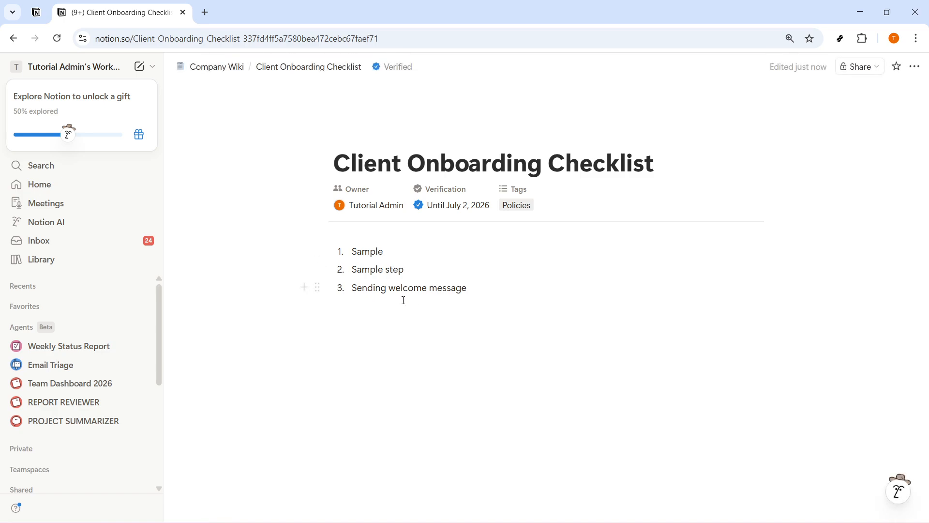
drag(481, 294, 352, 252)
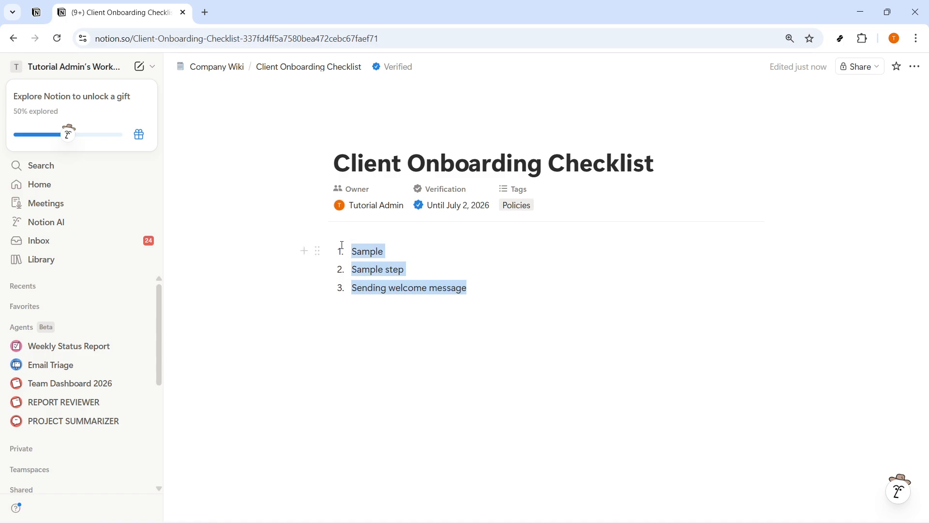
click(477, 315)
On the Company Wiki home page, insert a linked view of the Company Wiki data source below the Client Onboarding Checklist link.
click(216, 75)
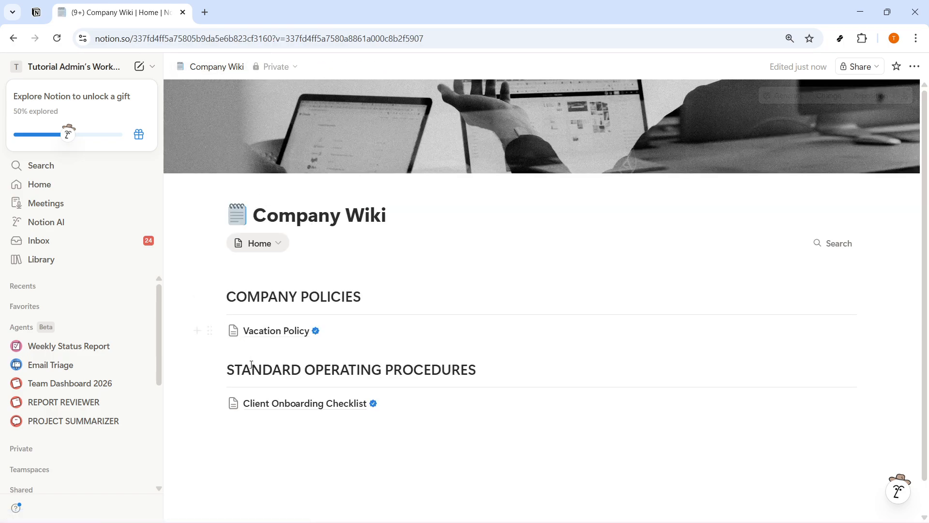
click(280, 442)
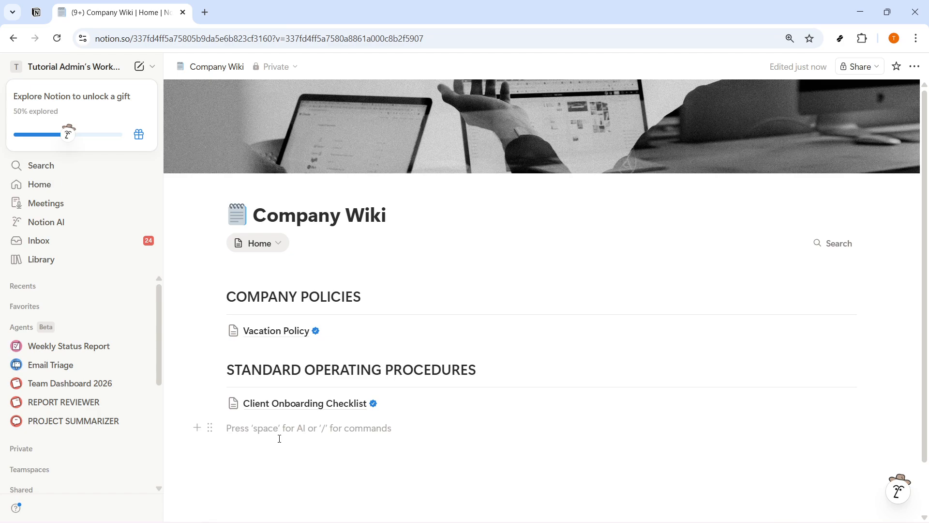
text(/linked)
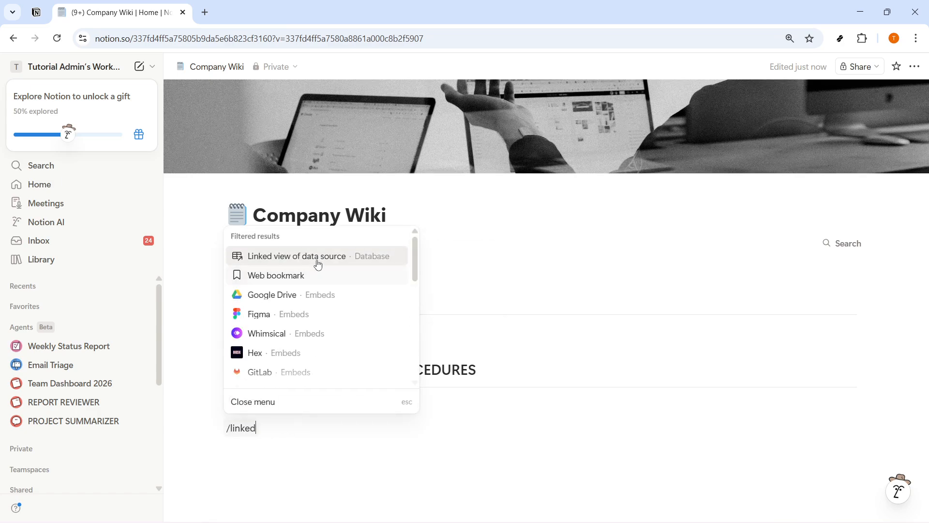
click(319, 261)
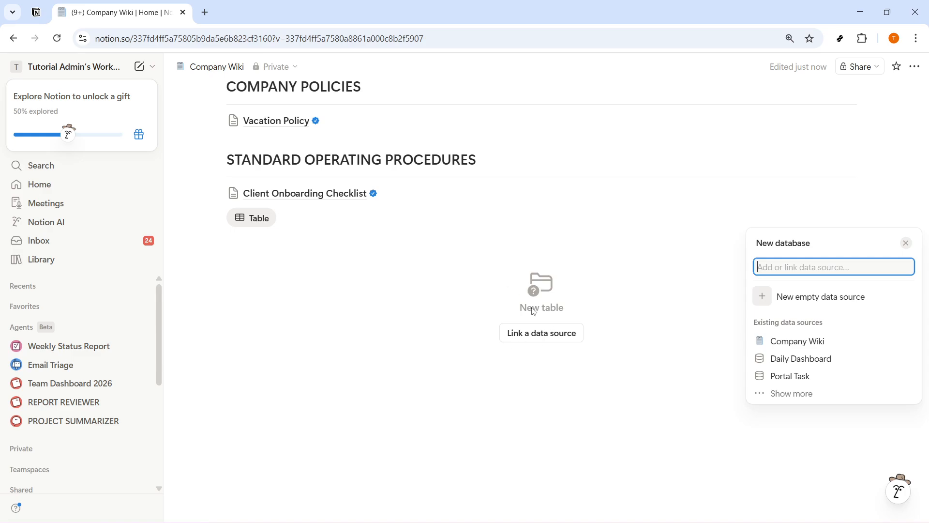
click(816, 349)
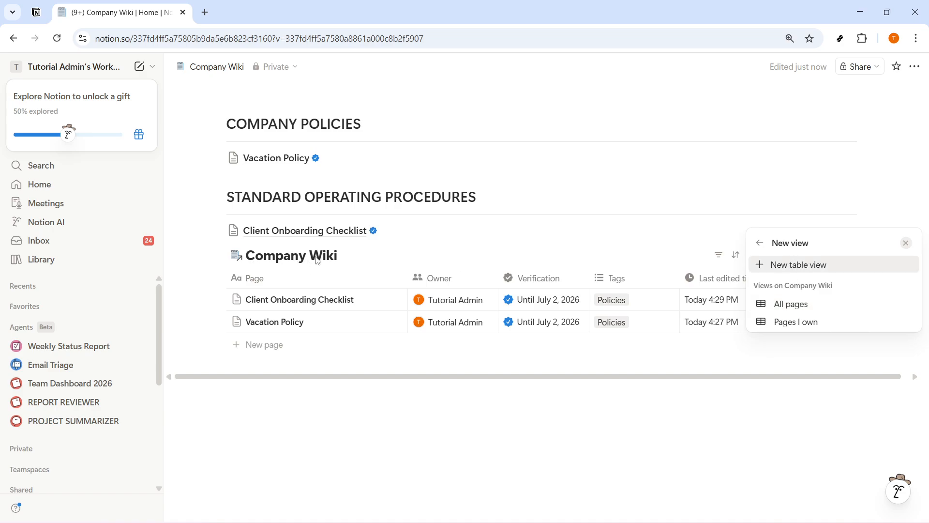
click(309, 350)
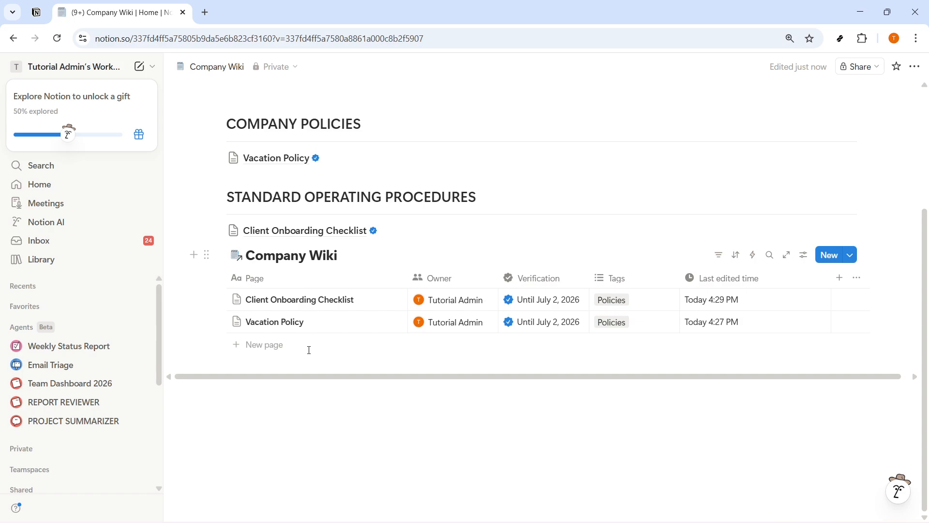
Add a Tags filter to the linked Company Wiki view and search its tag options for "SOP".
click(804, 255)
click(808, 274)
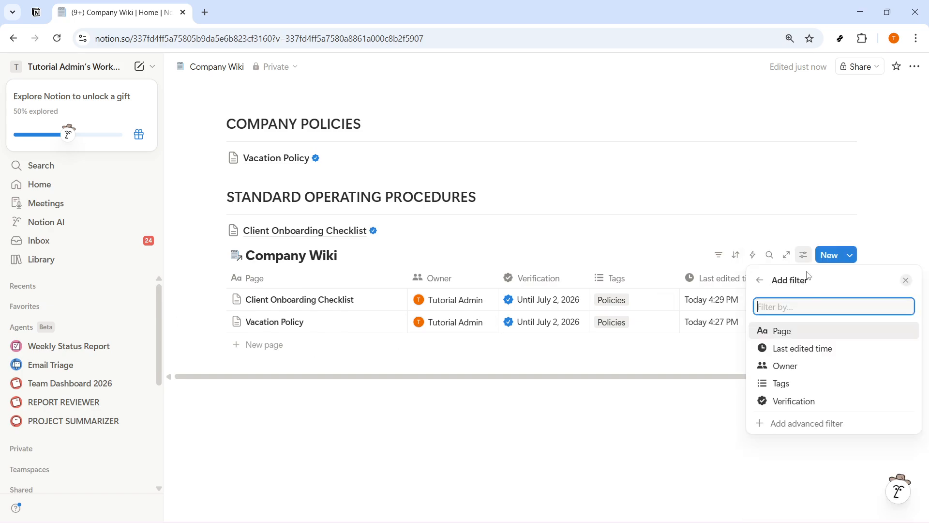
click(794, 383)
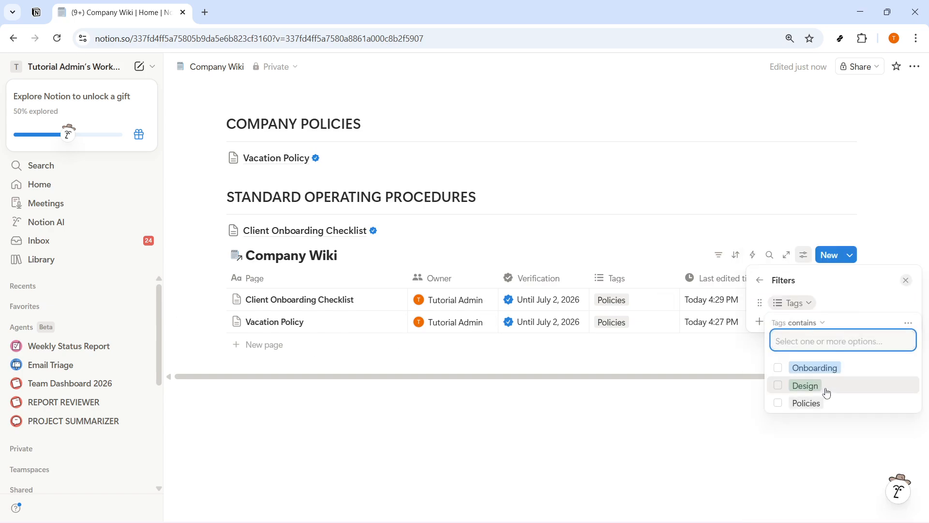
text(S)
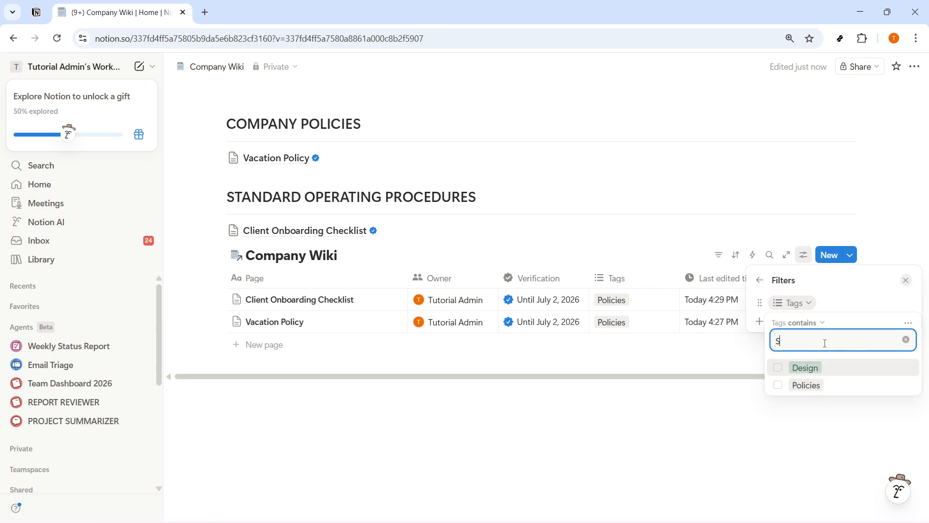
text(OP)
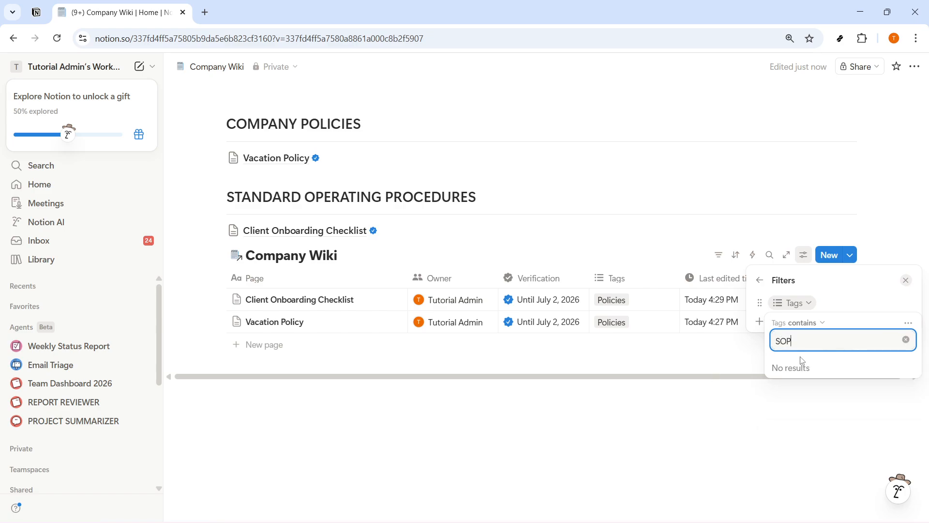
click(907, 341)
click(801, 322)
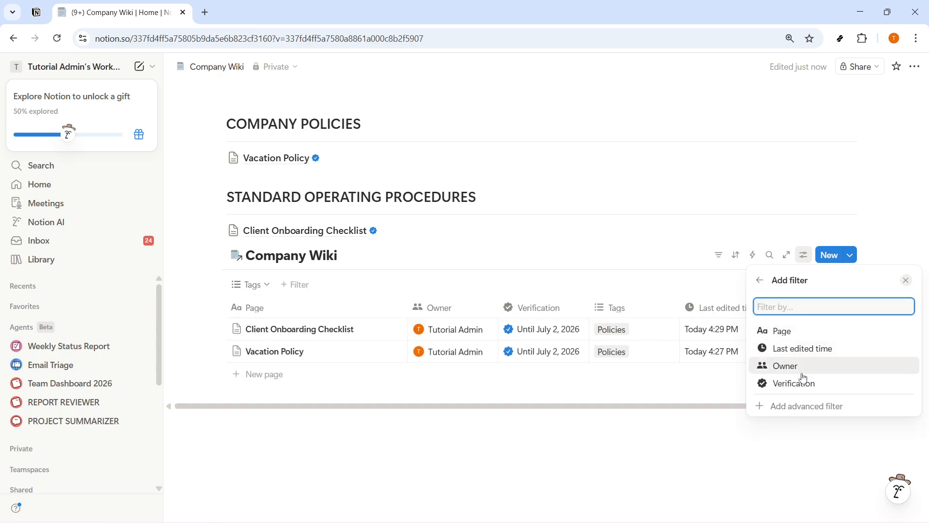
click(803, 255)
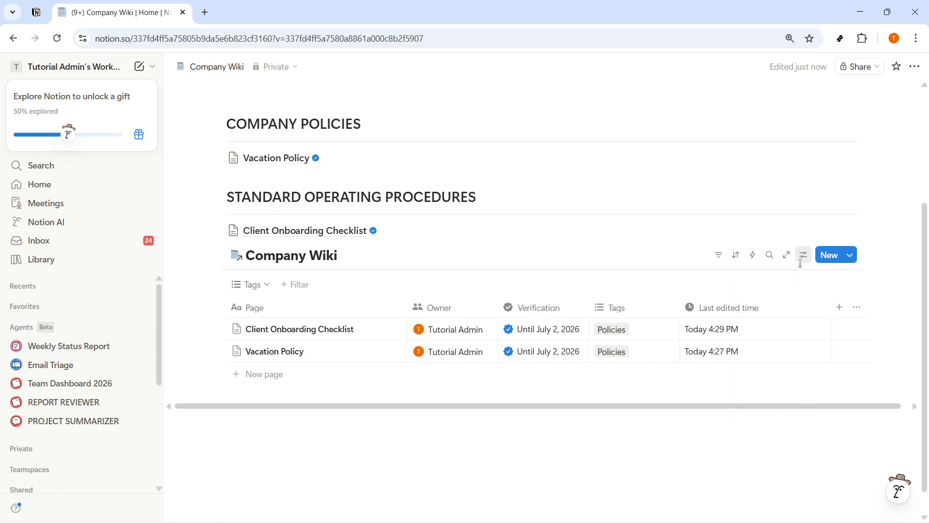
click(803, 255)
click(802, 269)
click(803, 304)
click(805, 305)
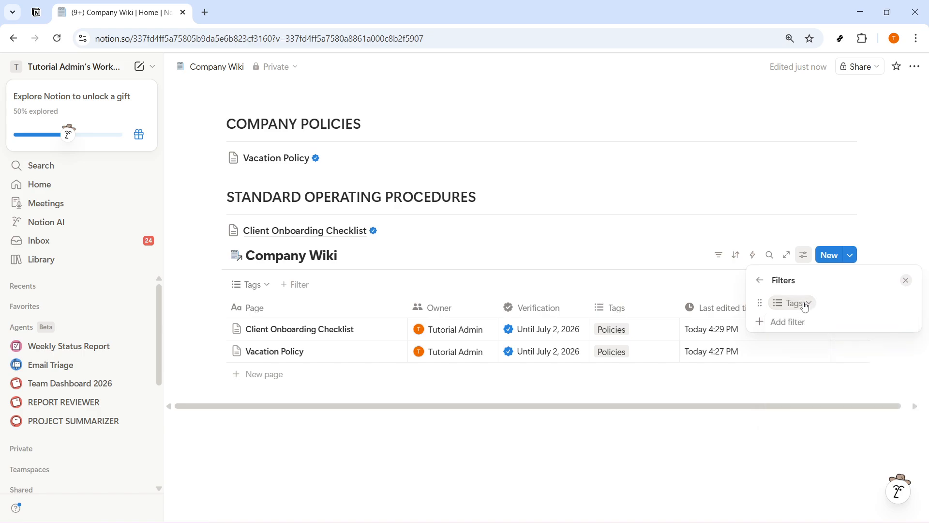
click(305, 264)
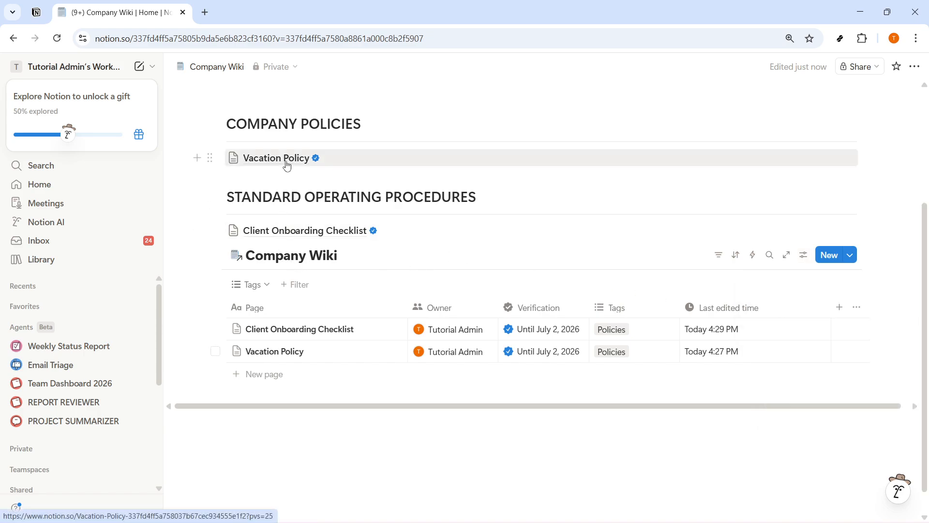
Examine the Owner, Verification, Tags and Last edited time columns of the linked view on the Company Wiki home page.
click(213, 68)
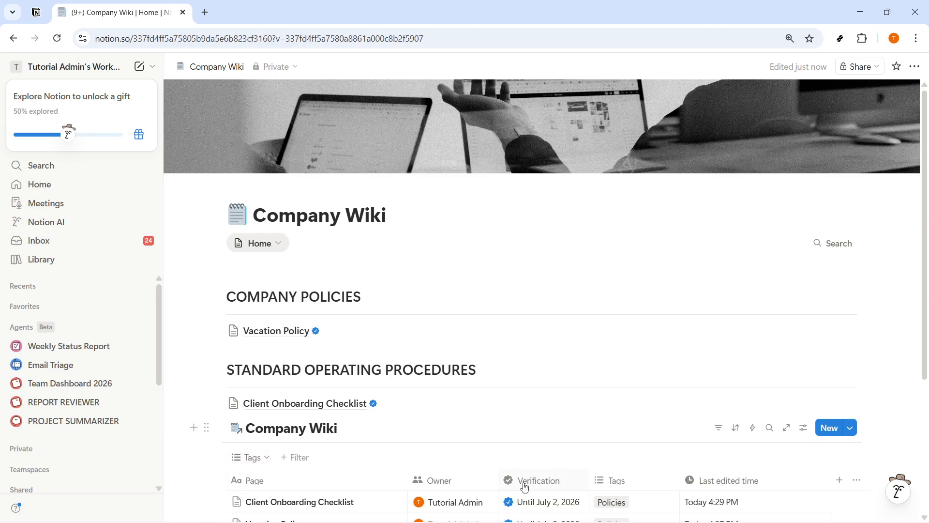
click(464, 486)
click(575, 481)
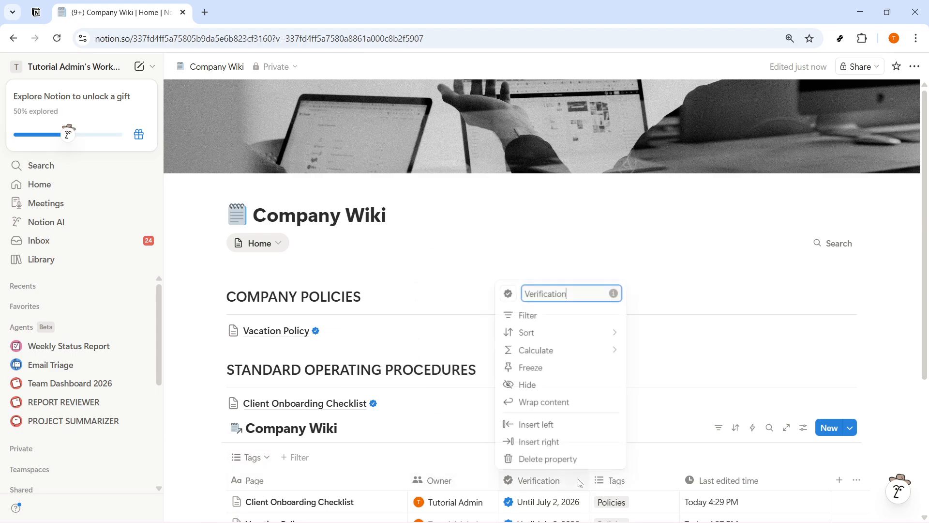
click(639, 482)
click(731, 484)
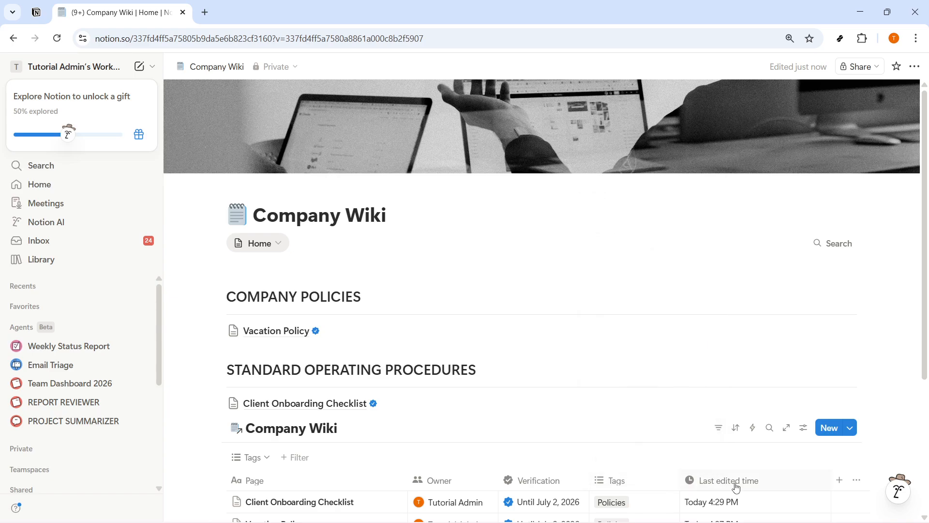
click(738, 484)
click(757, 491)
scroll(746, 484, down, 4)
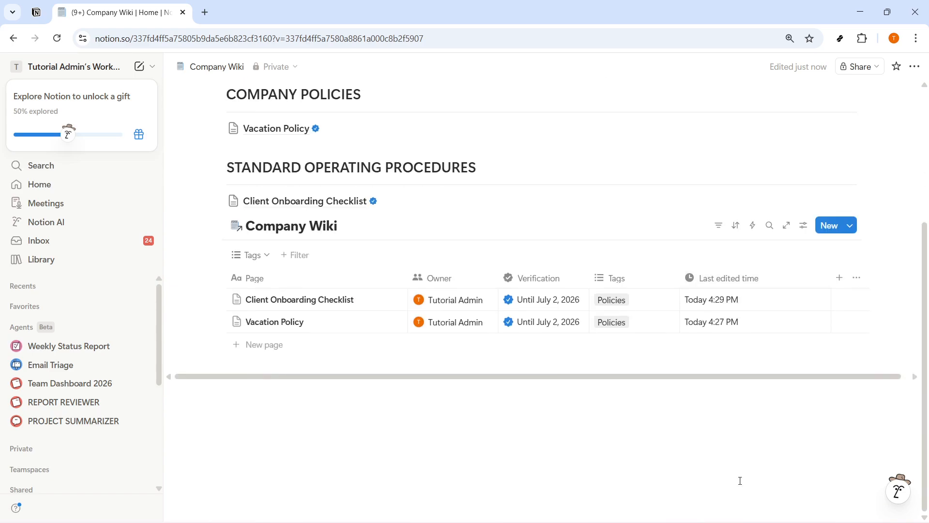
click(721, 474)
Add an untitled page to the linked Company Wiki view, open it, and return to the wiki home page.
click(265, 345)
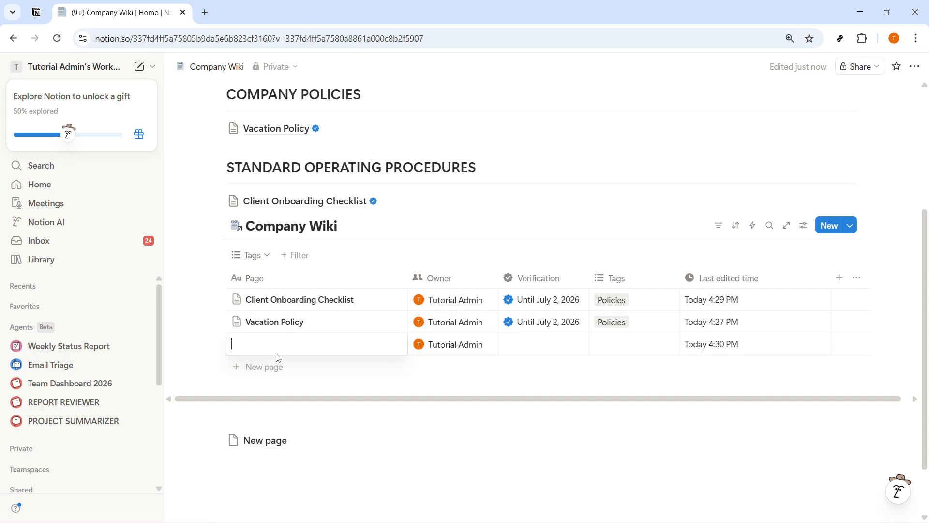
key(Escape)
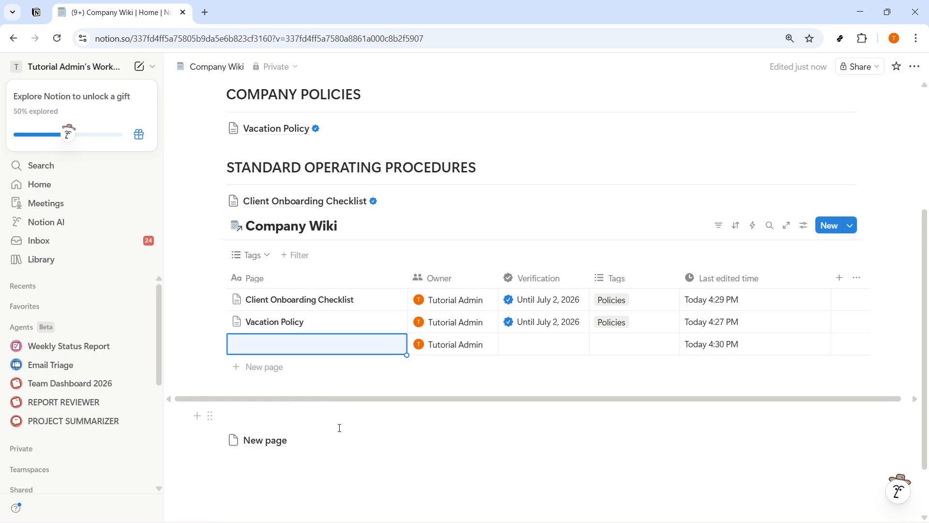
click(268, 439)
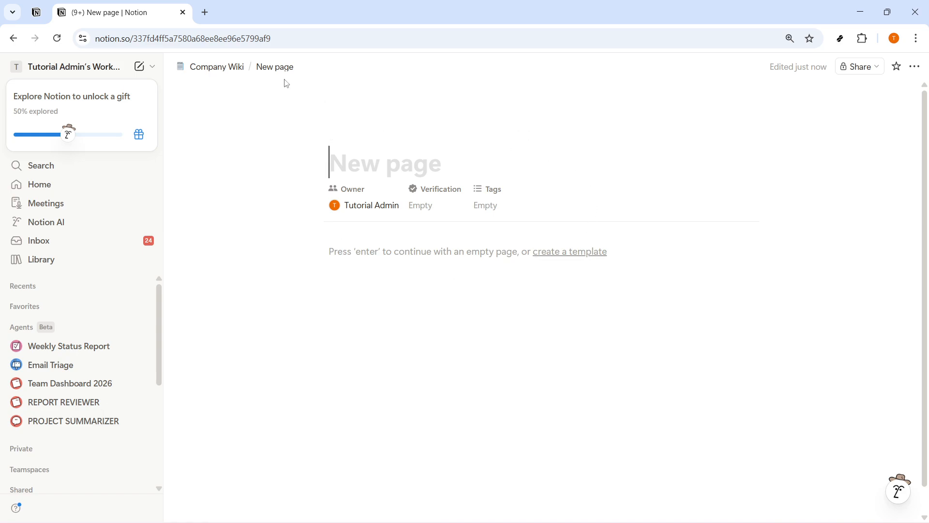
click(213, 67)
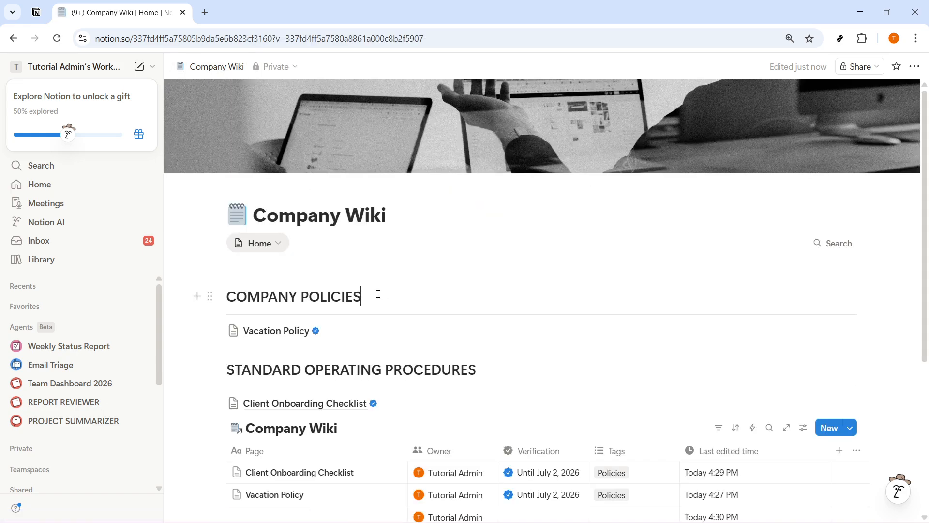
Review the COMPANY POLICIES and STANDARD OPERATING PROCEDURES headings and the Vacation Policy page, ending on the wiki home page.
drag(384, 293, 227, 296)
drag(477, 370, 227, 371)
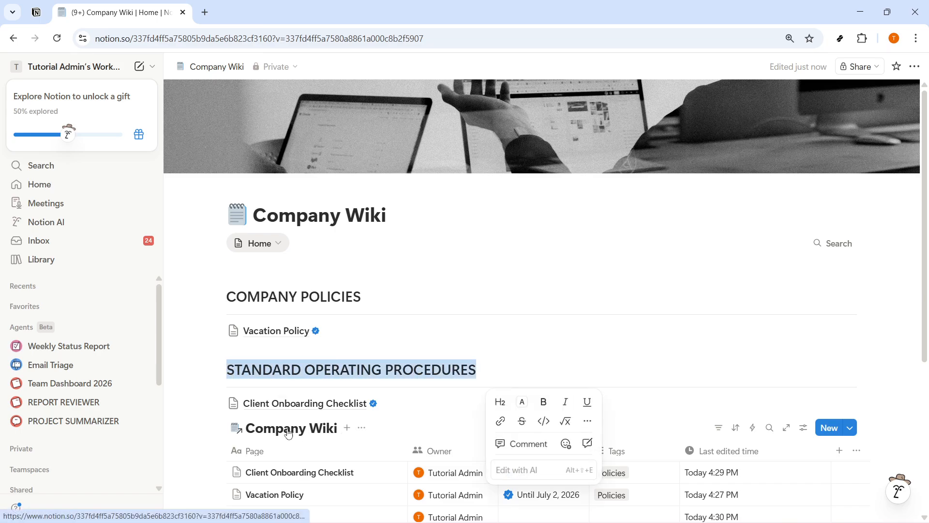
click(508, 332)
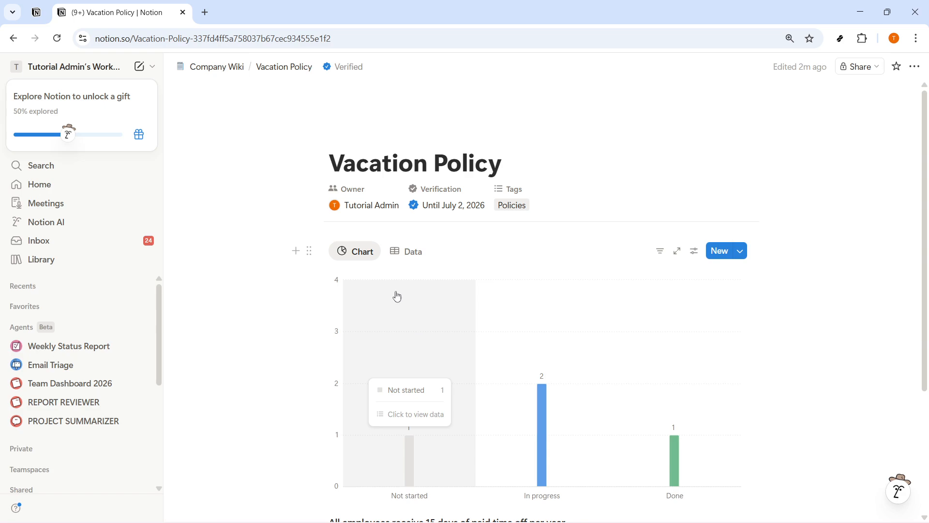
click(216, 66)
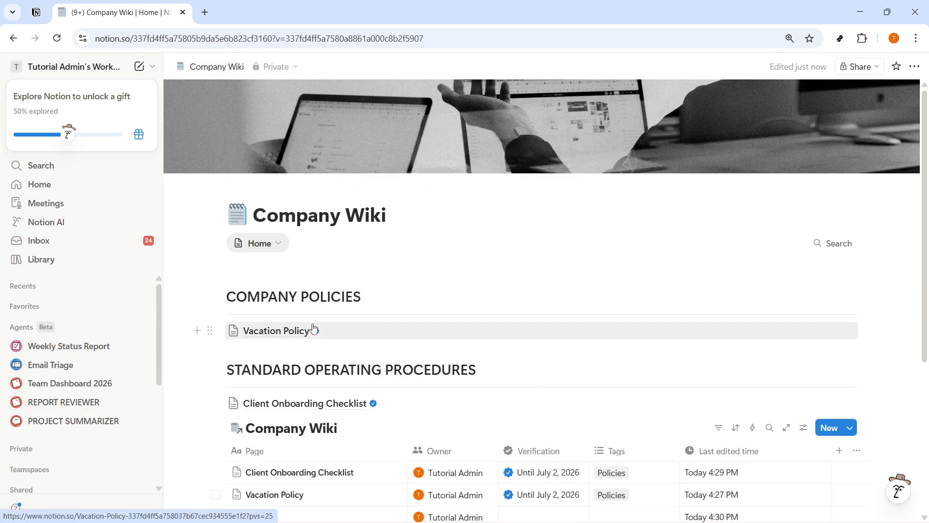
Open the untitled page listed below the linked view and title it "Policies".
scroll(313, 329, down, 5)
click(261, 371)
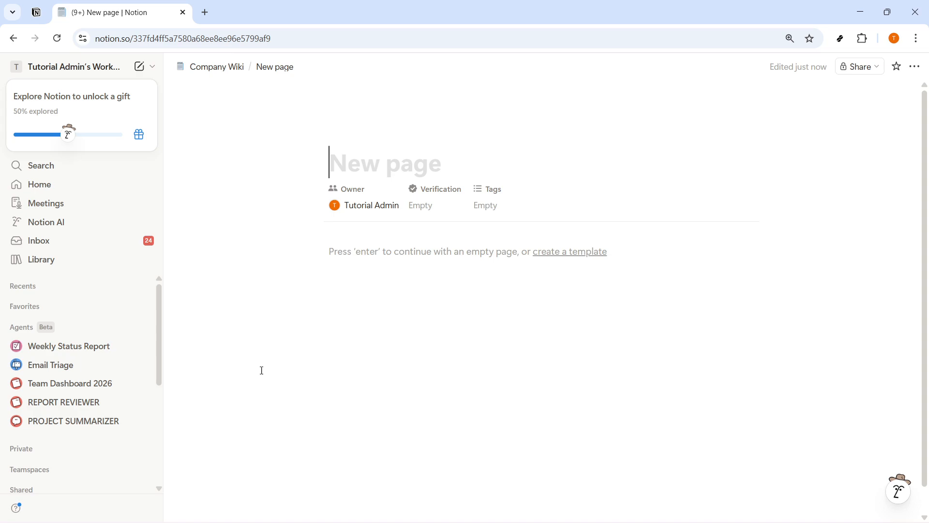
text(po)
key(BackSpace)
key(BackSpace)
text(Po)
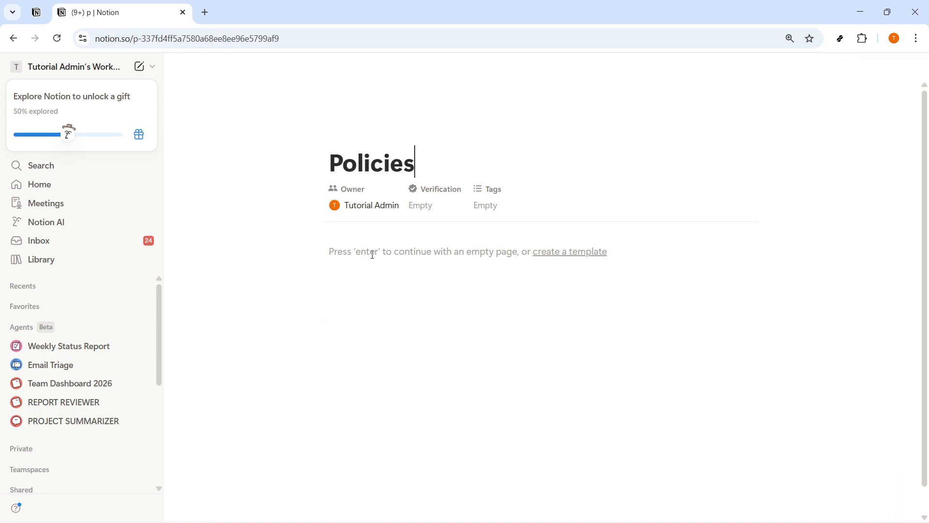
text(licies)
Tag the Policies page with Policies only, verify it until July 2, 2026, and return to the Company Wiki home page.
click(455, 188)
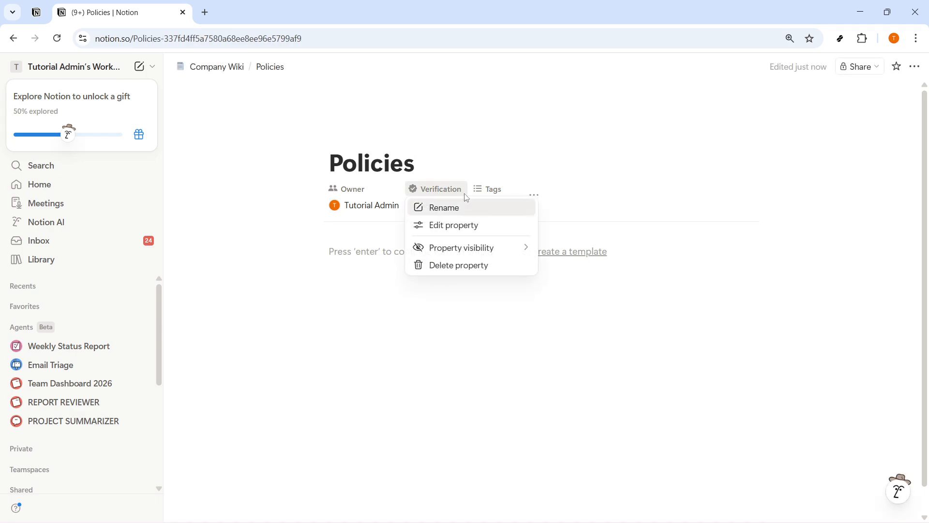
click(460, 138)
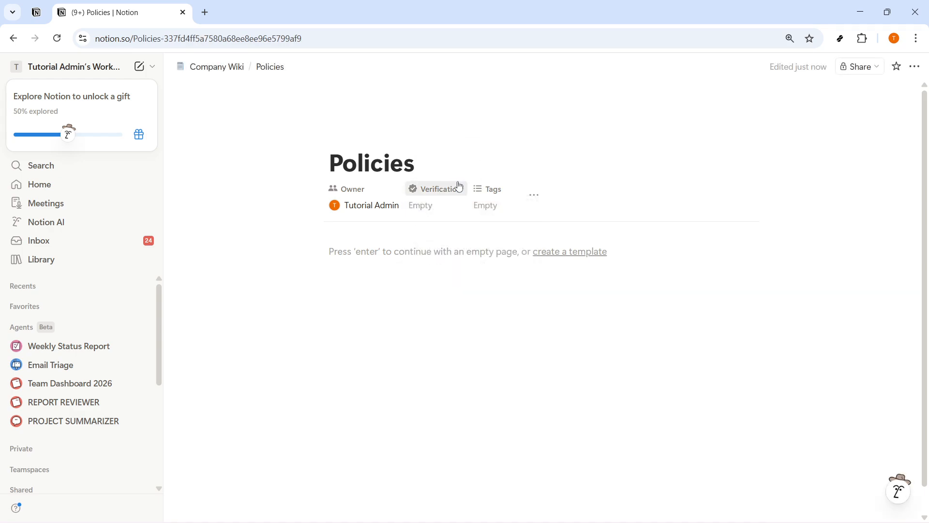
click(488, 189)
click(515, 191)
click(492, 207)
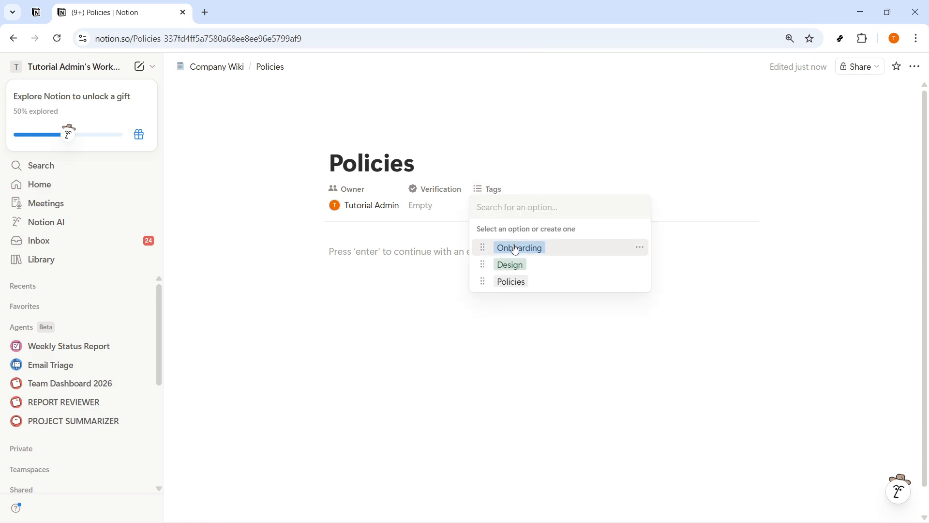
click(509, 281)
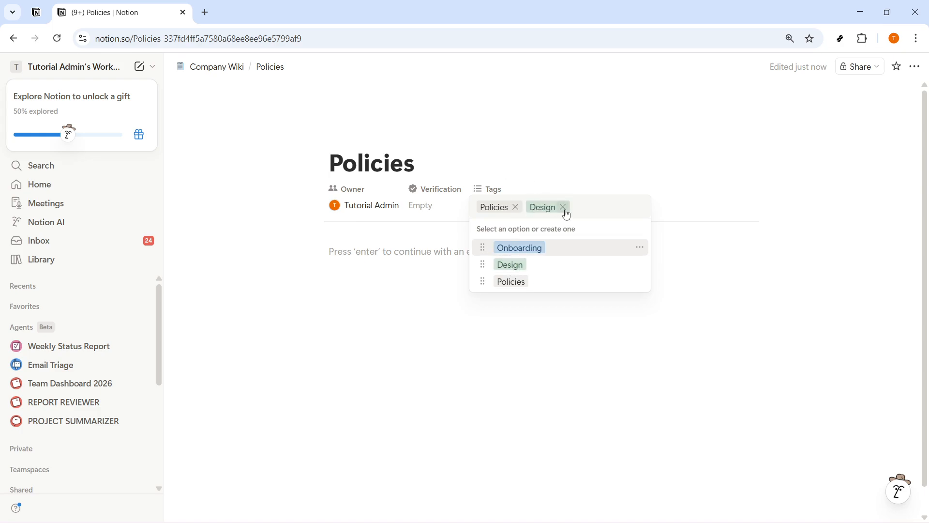
key(Escape)
click(467, 135)
click(484, 173)
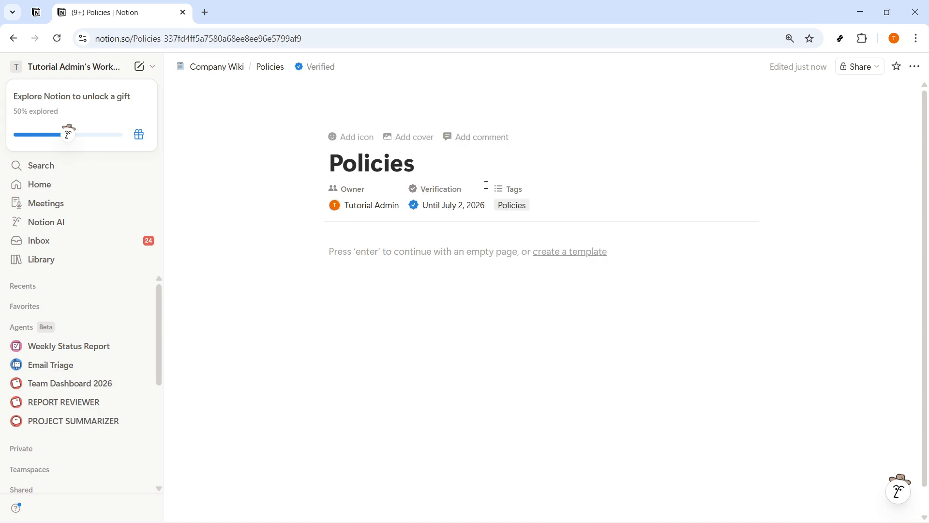
click(227, 67)
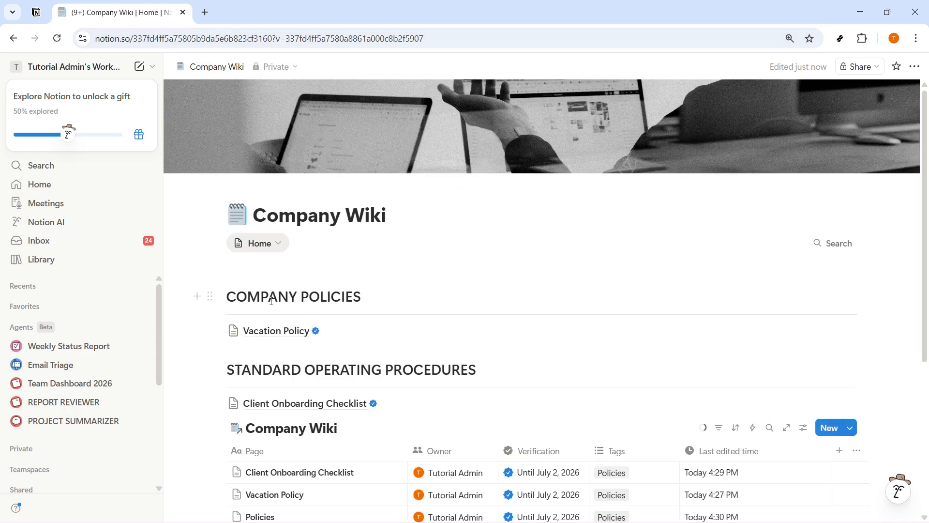